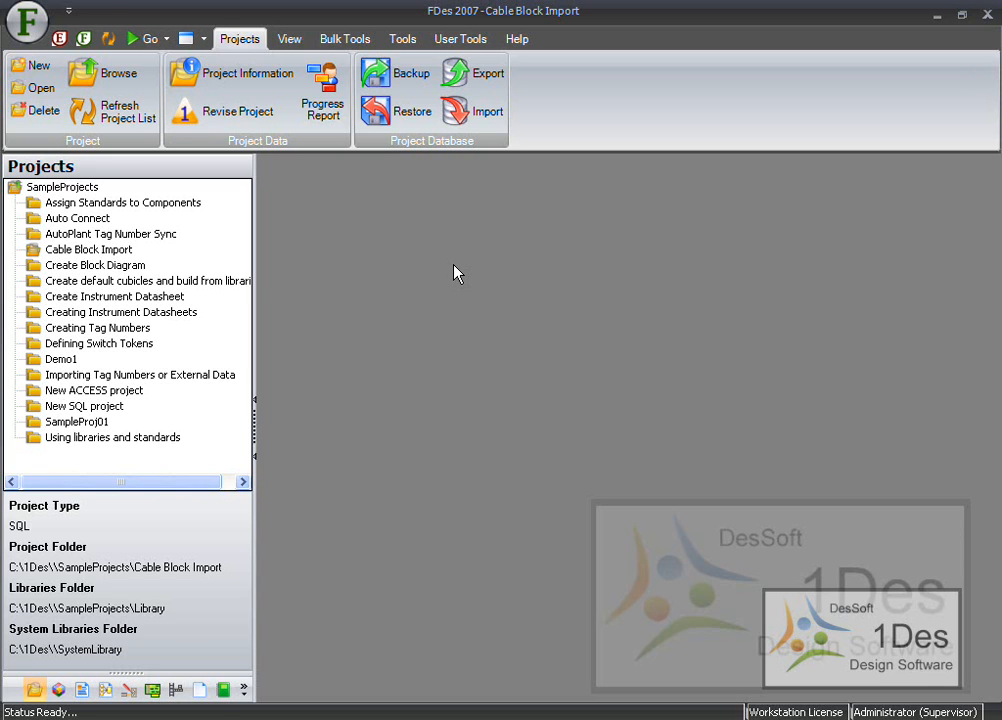
# - Switch to the rack layout sketch in Paint and mark a dot at the far end of the A1 line
pyautogui.hotkey('alt', 'Tab')
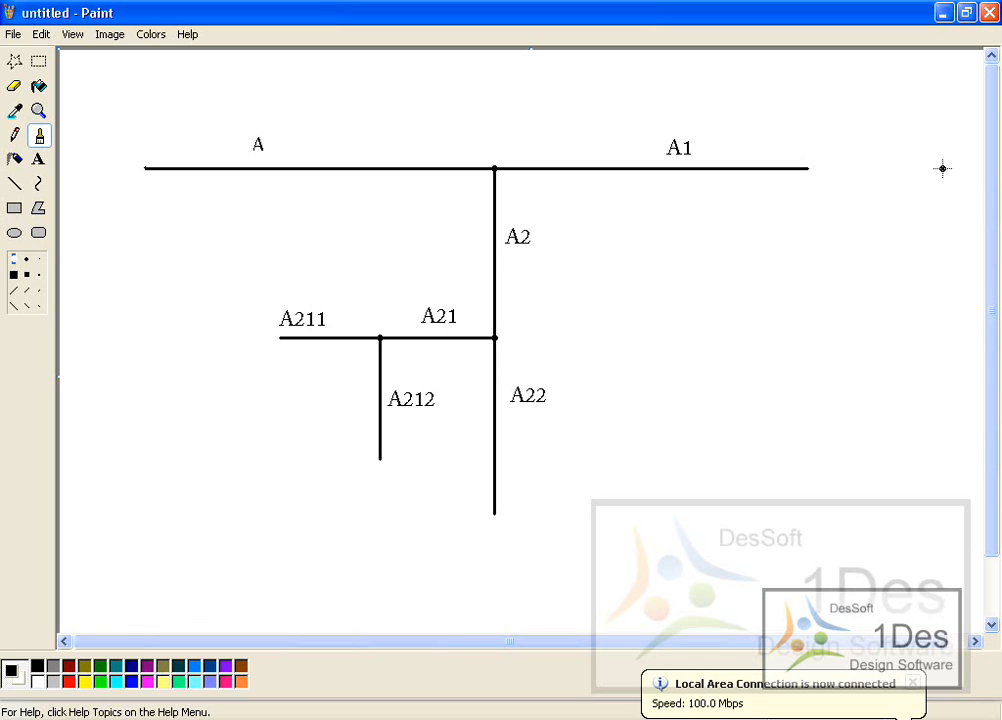
pyautogui.click(803, 168)
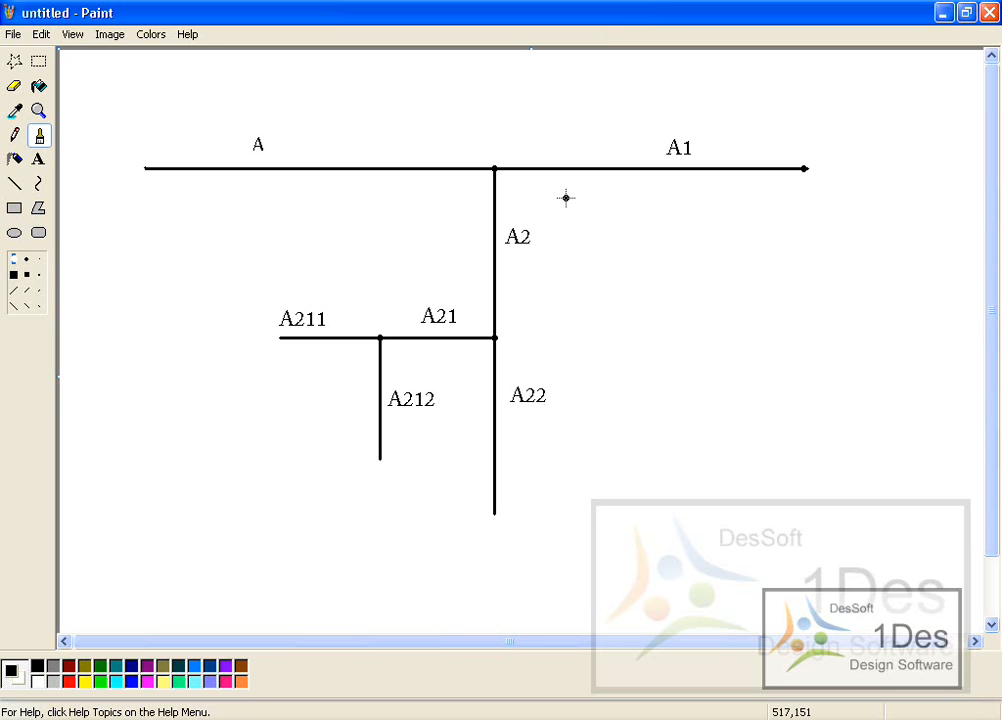
# - Return to FDes and open the Racking and Routing module for the Cable Block Import project
pyautogui.click(413, 719)
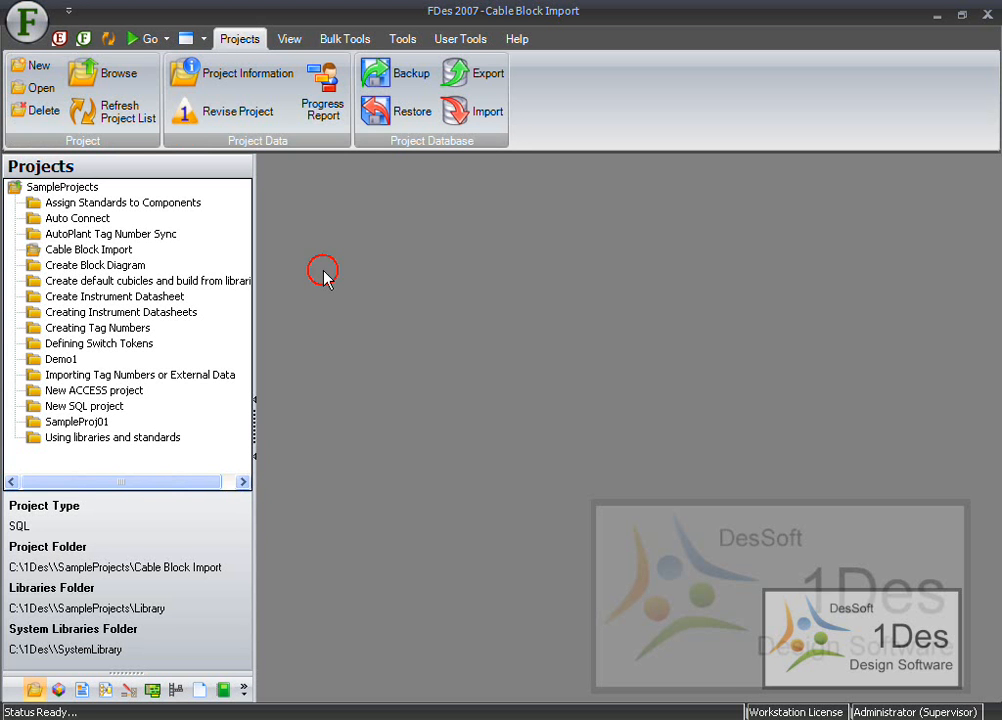
pyautogui.click(135, 38)
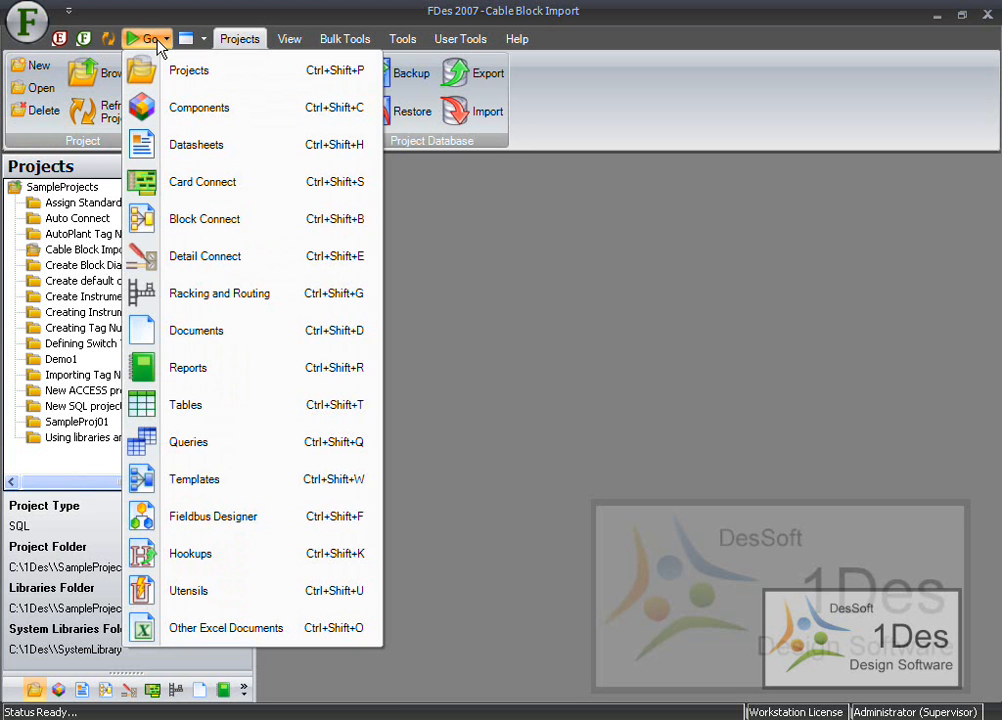
pyautogui.click(220, 300)
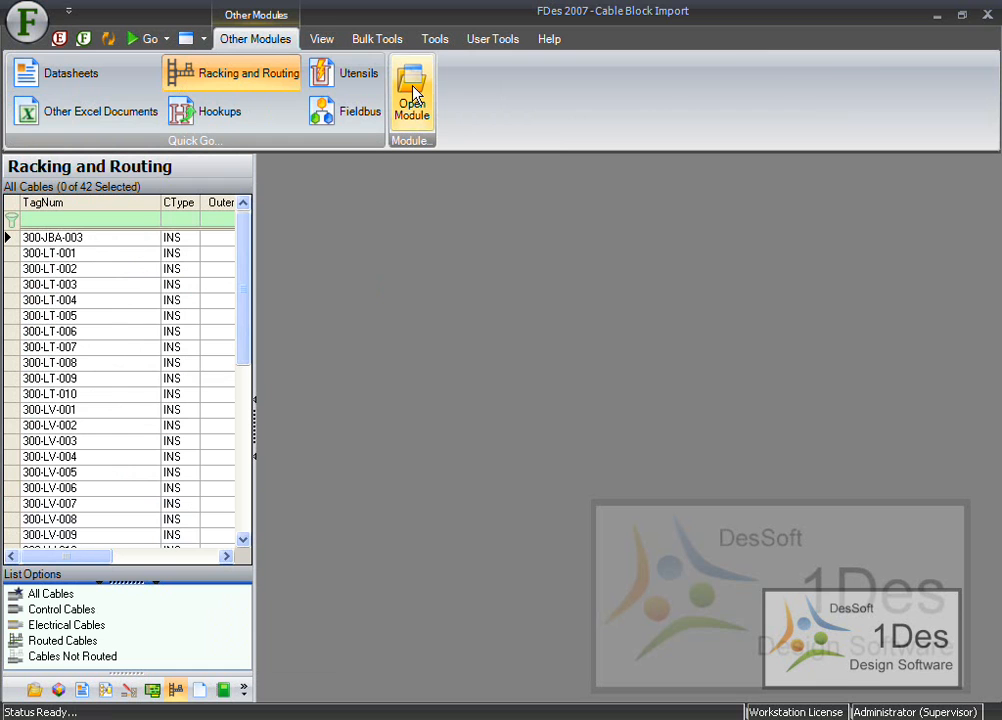
pyautogui.click(413, 92)
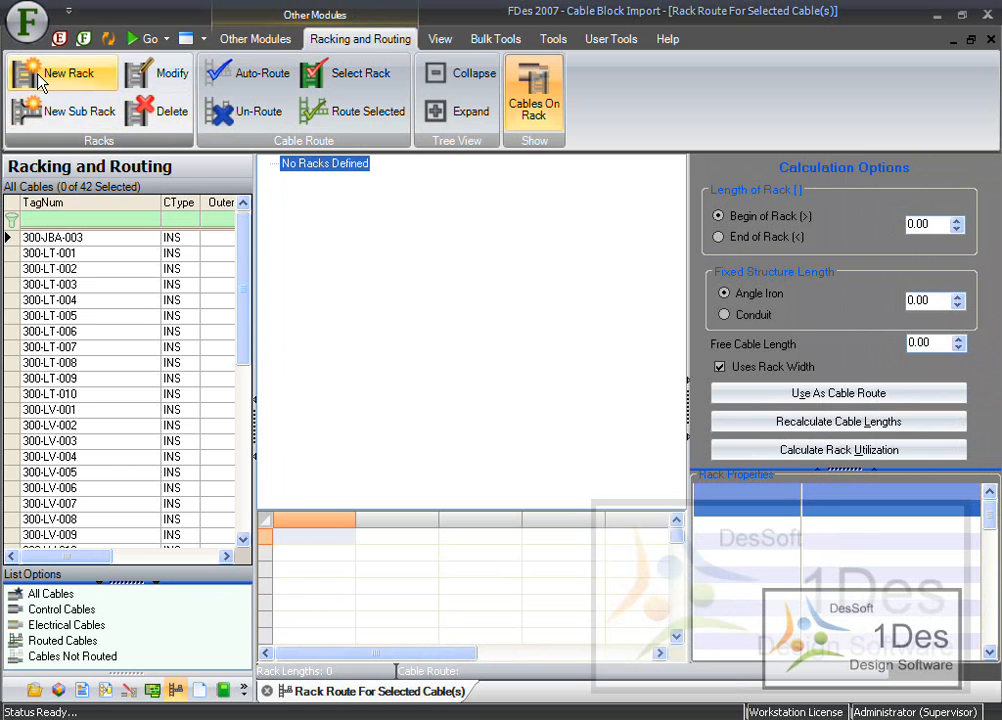
# - Start creating a new top-level rack in the empty rack tree
pyautogui.rightClick(335, 168)
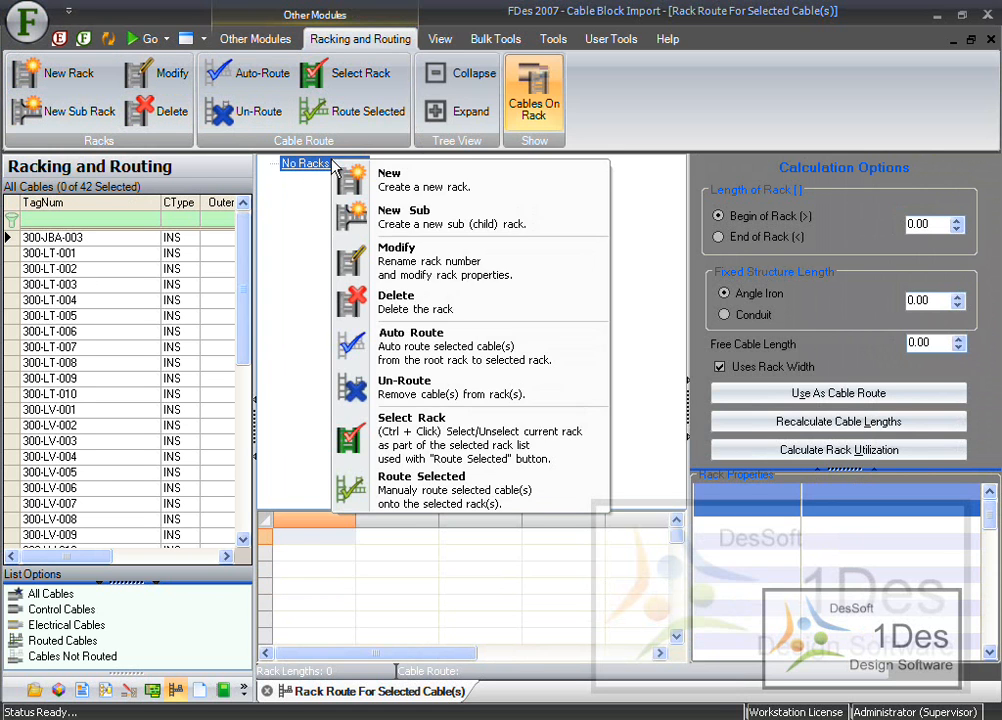
pyautogui.click(403, 188)
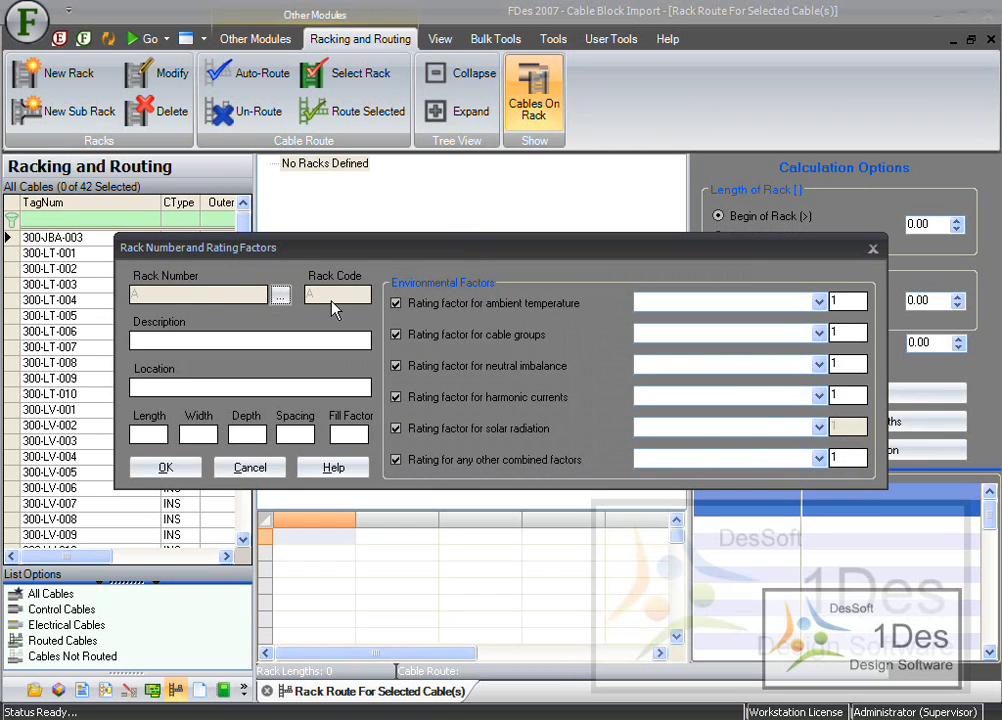
# - Look at the new rack's tag number options and additional table fields, and leave them without changes
pyautogui.click(281, 297)
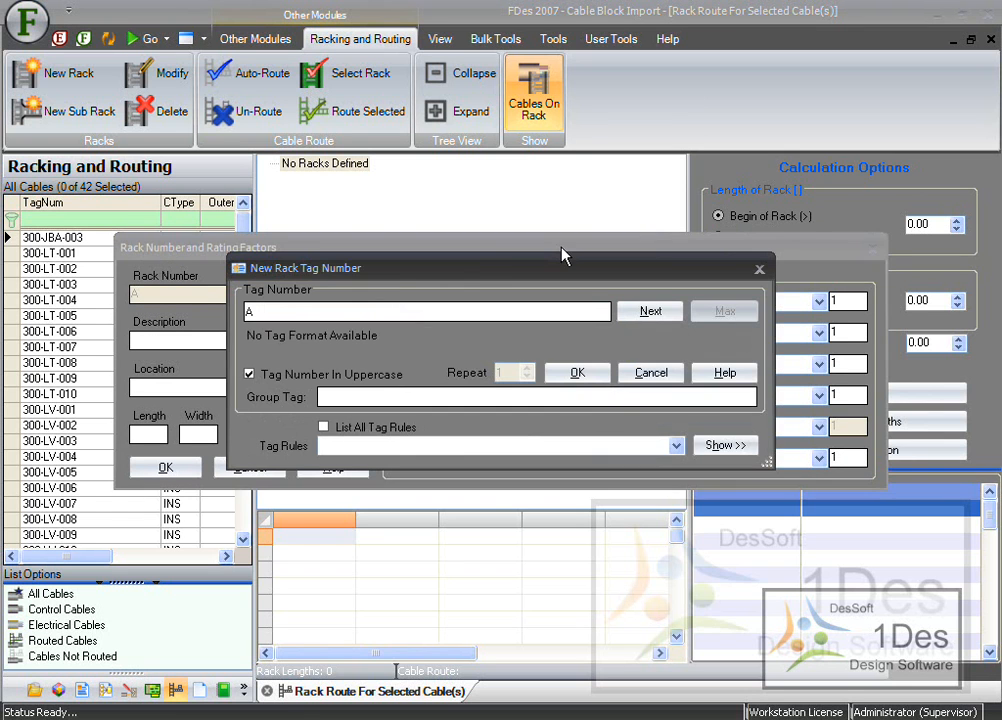
pyautogui.moveTo(407, 276); pyautogui.dragTo(405, 182)
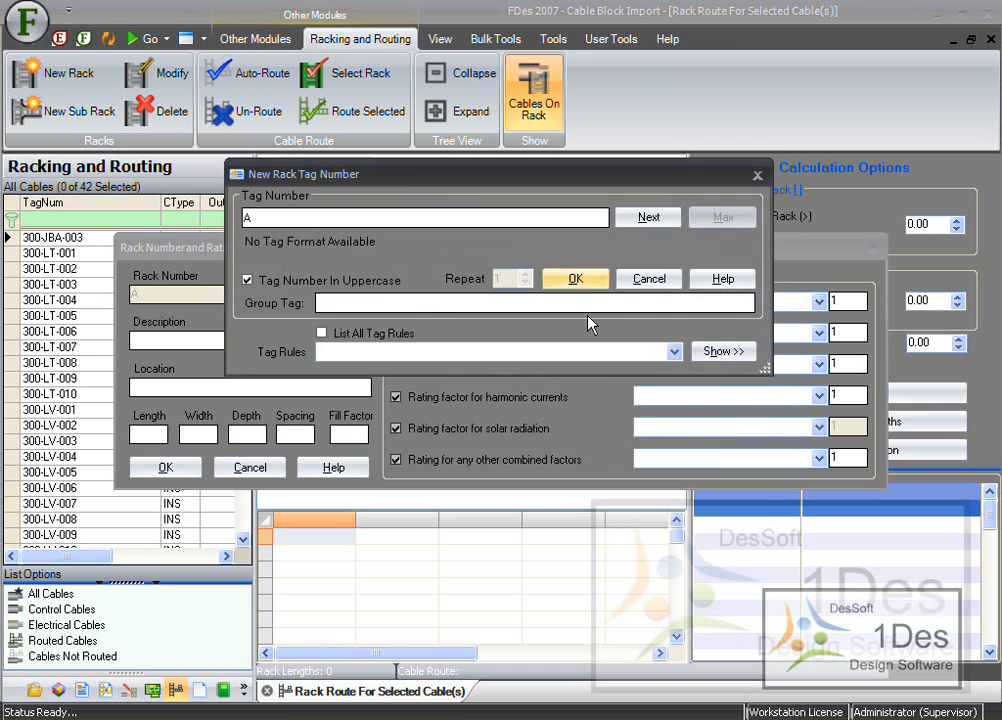
pyautogui.click(725, 350)
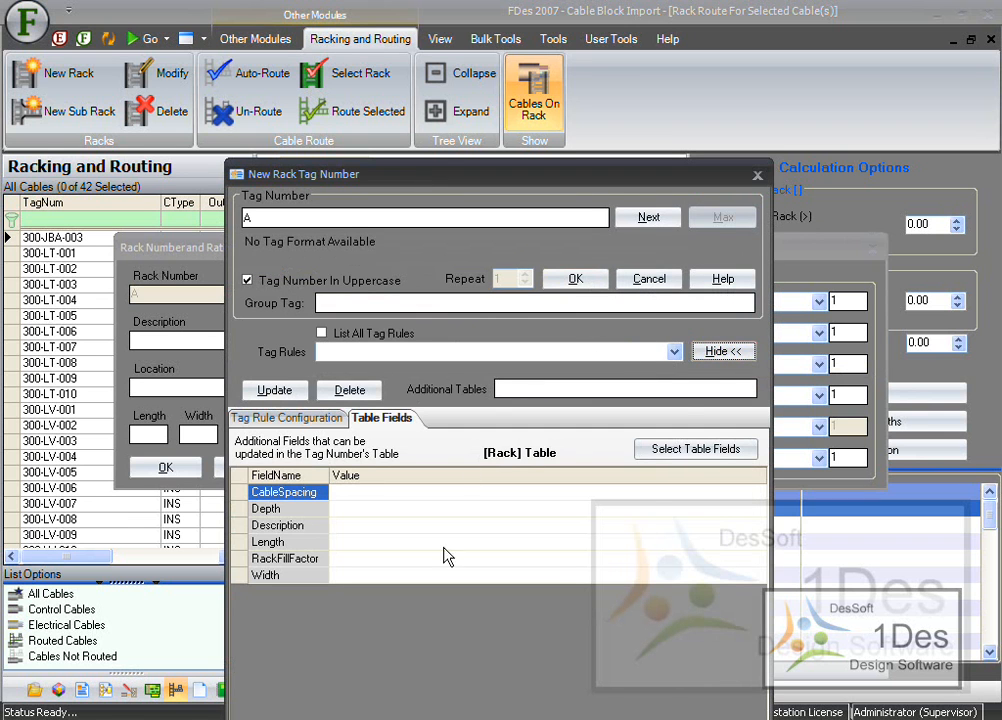
pyautogui.click(724, 351)
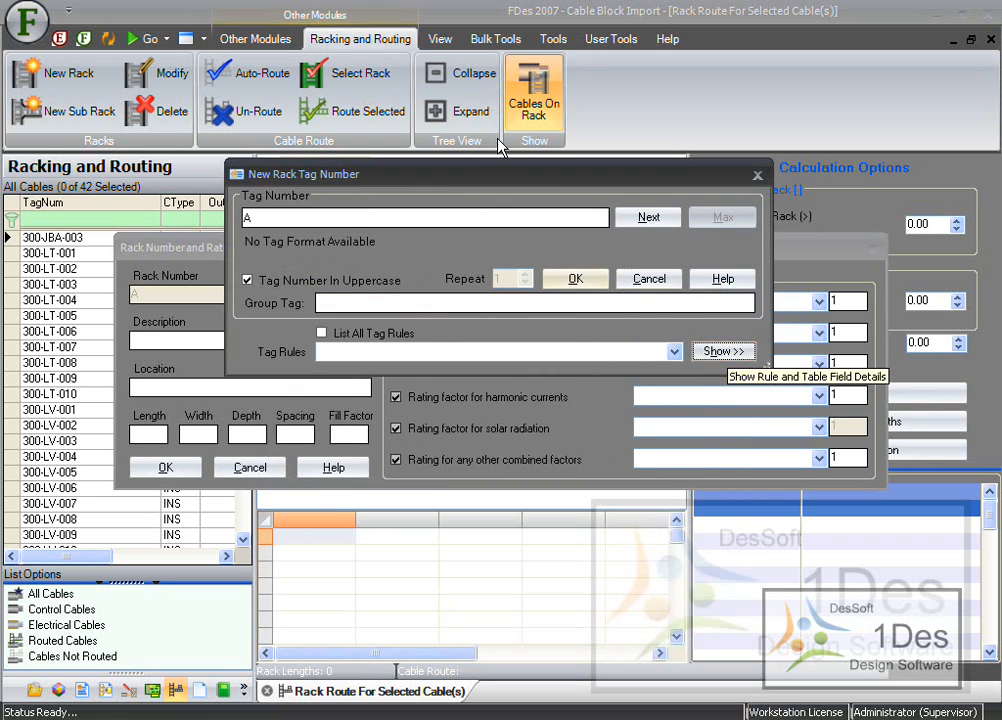
pyautogui.click(648, 279)
# - Describe the new rack as "Main Rack" and set its location to MCC
pyautogui.click(204, 339)
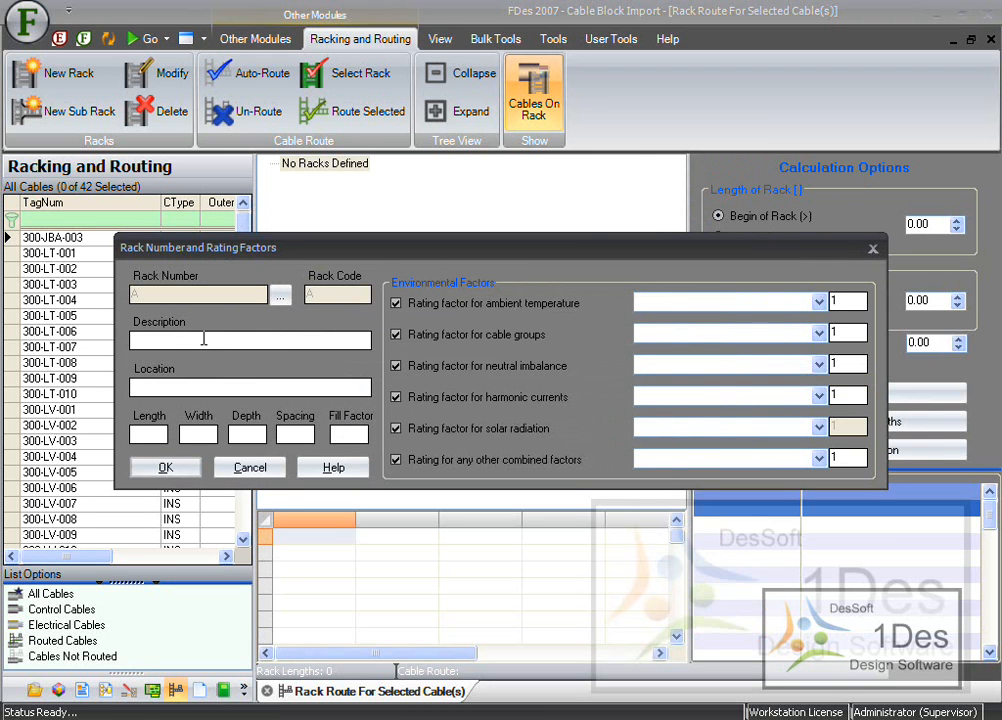
pyautogui.write('Main Rack')
pyautogui.click(184, 386)
pyautogui.write('MCC')
# - Create rack A with length 100, width 0.4, depth 0.4, cable spacing 0.02 and fill factor 80
pyautogui.click(150, 433)
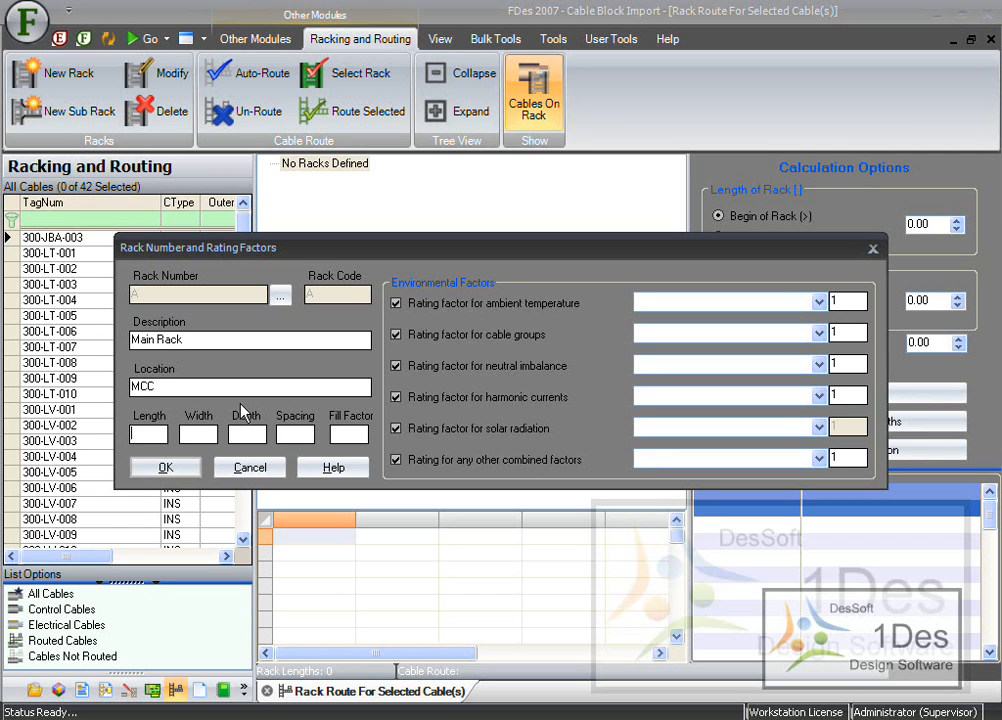
pyautogui.click(191, 433)
pyautogui.write('0.4')
pyautogui.click(245, 435)
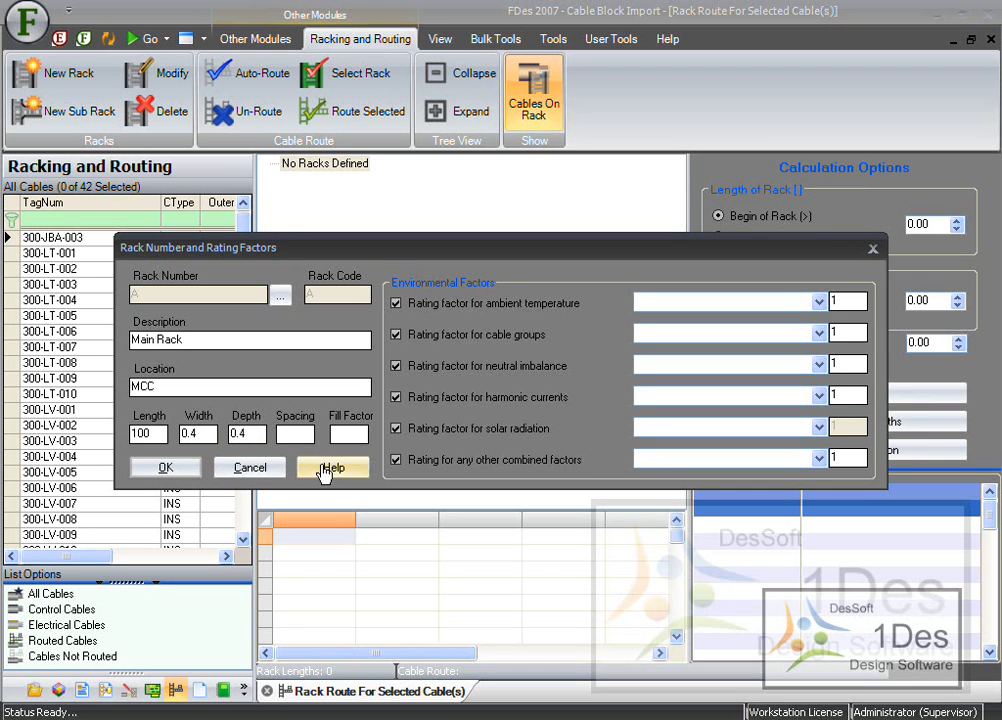
pyautogui.click(296, 434)
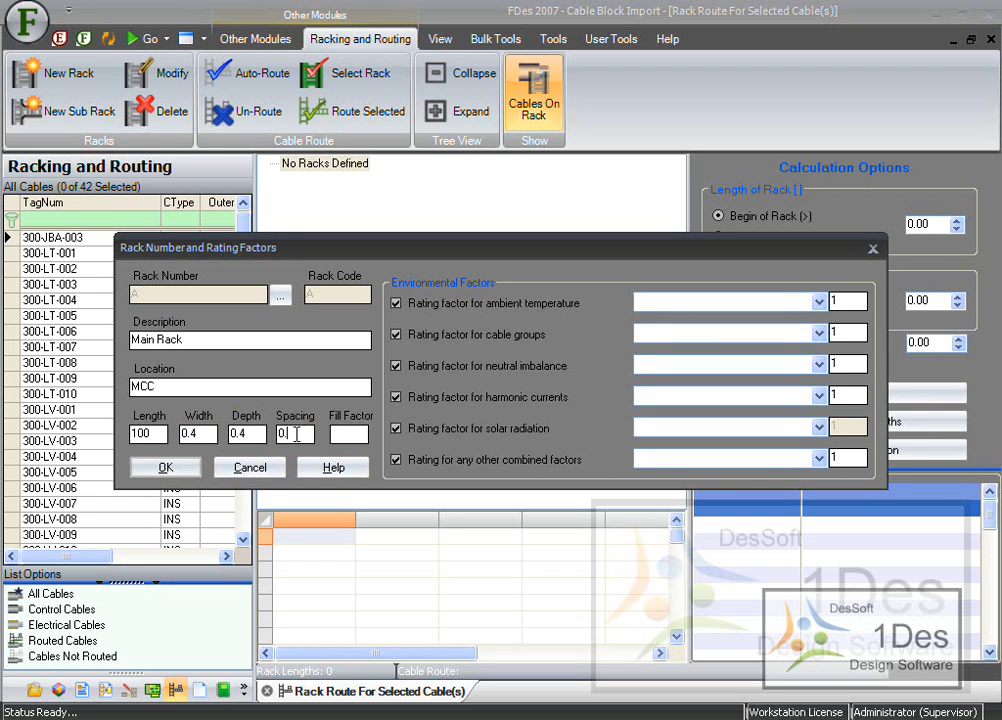
pyautogui.click(343, 434)
pyautogui.click(819, 304)
pyautogui.click(819, 304)
pyautogui.click(160, 469)
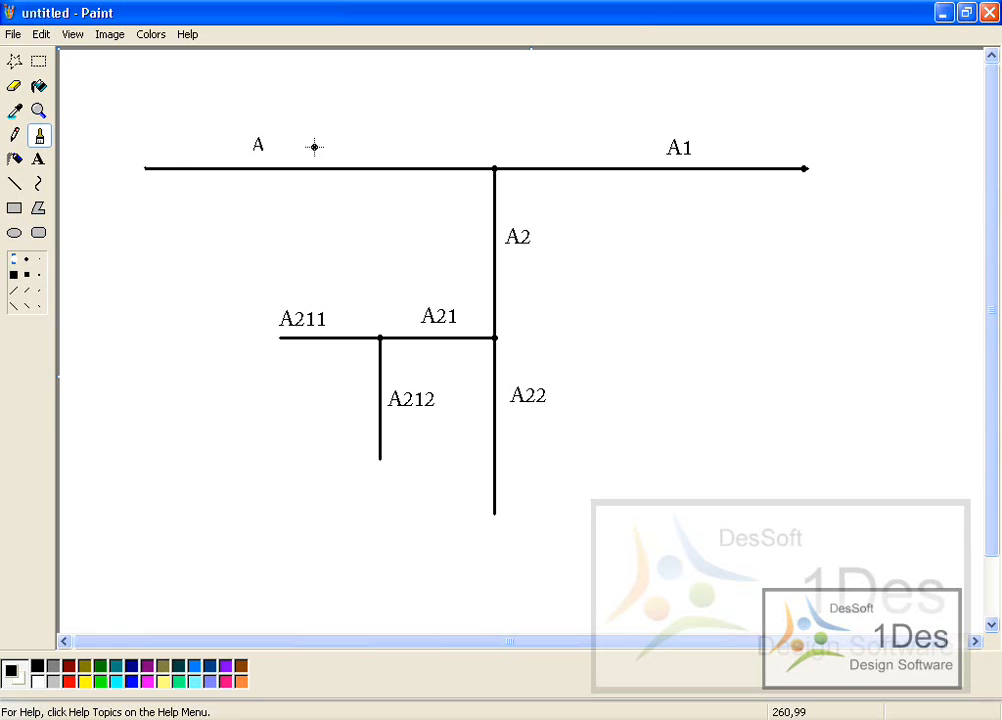
# - Circle the rack labels A, A1 and A2 on the layout sketch in Paint
pyautogui.moveTo(226, 109)
pyautogui.mouseDown()
pyautogui.moveTo(197, 268)
pyautogui.moveTo(159, 104)
pyautogui.mouseUp()
pyautogui.moveTo(716, 112)
pyautogui.mouseDown()
pyautogui.moveTo(731, 134)
pyautogui.moveTo(702, 111)
pyautogui.mouseUp()
pyautogui.moveTo(548, 215)
pyautogui.mouseDown()
pyautogui.moveTo(564, 268)
pyautogui.moveTo(530, 204)
pyautogui.mouseUp()
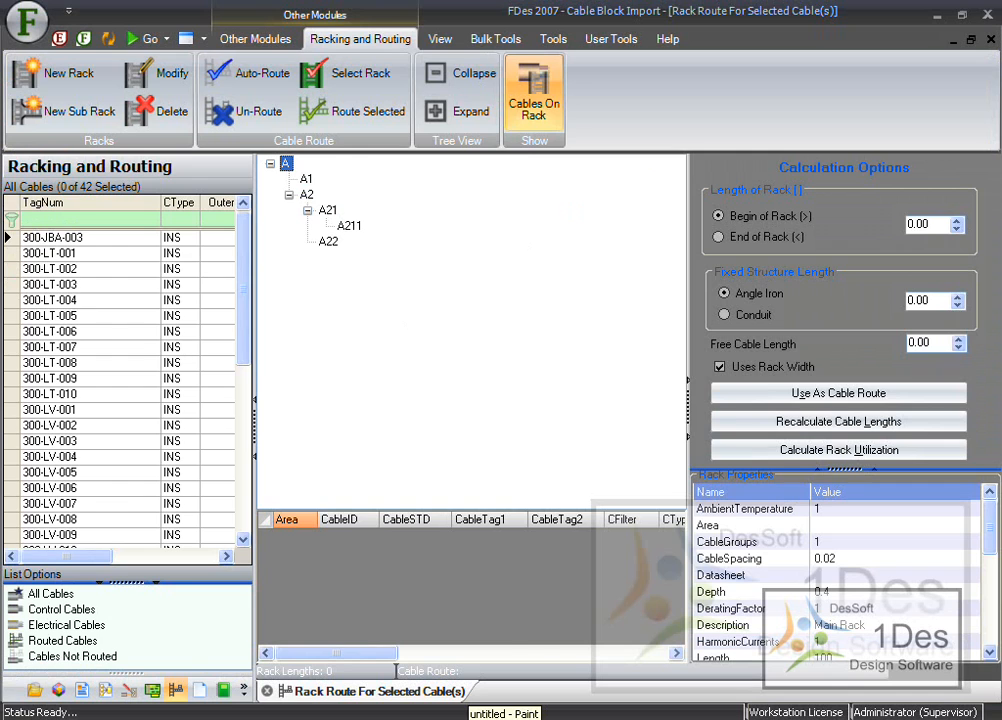
# - Circle the labels A21, A22, A211 and A212 on the Paint sketch, comparing it with the rack tree in FDes
pyautogui.click(505, 716)
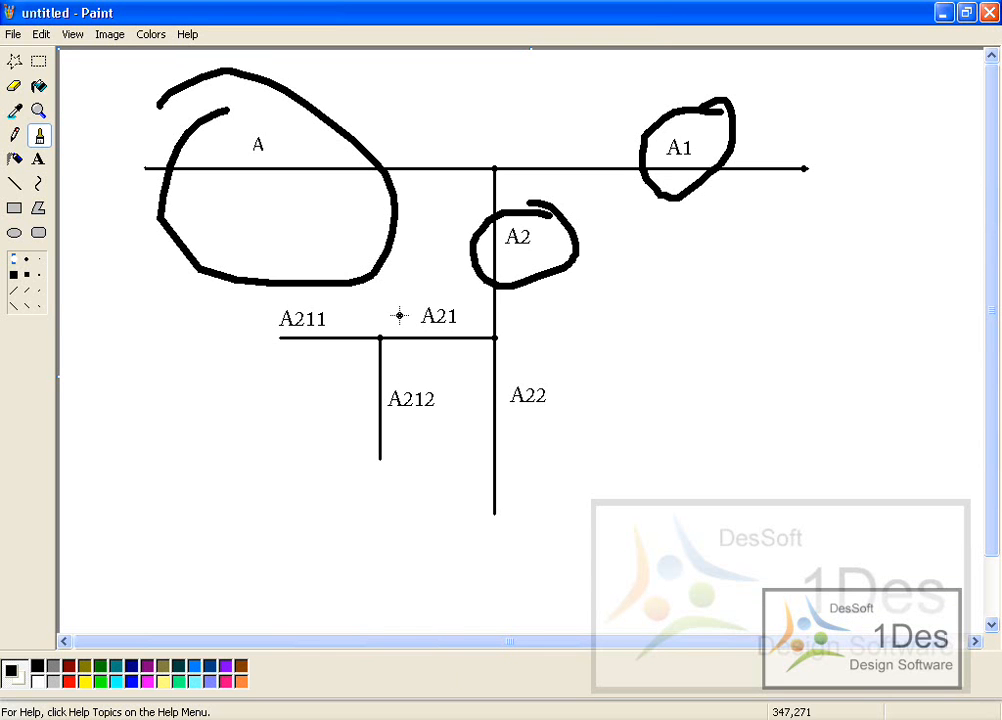
pyautogui.moveTo(463, 309)
pyautogui.mouseDown()
pyautogui.moveTo(428, 293)
pyautogui.moveTo(458, 325)
pyautogui.mouseUp()
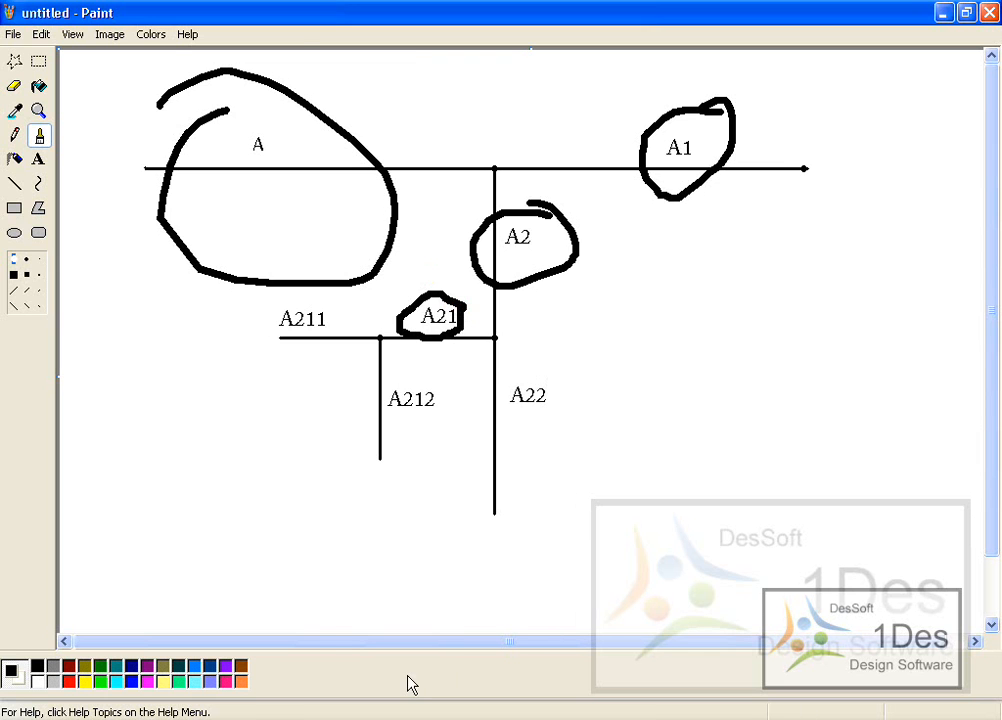
pyautogui.click(340, 716)
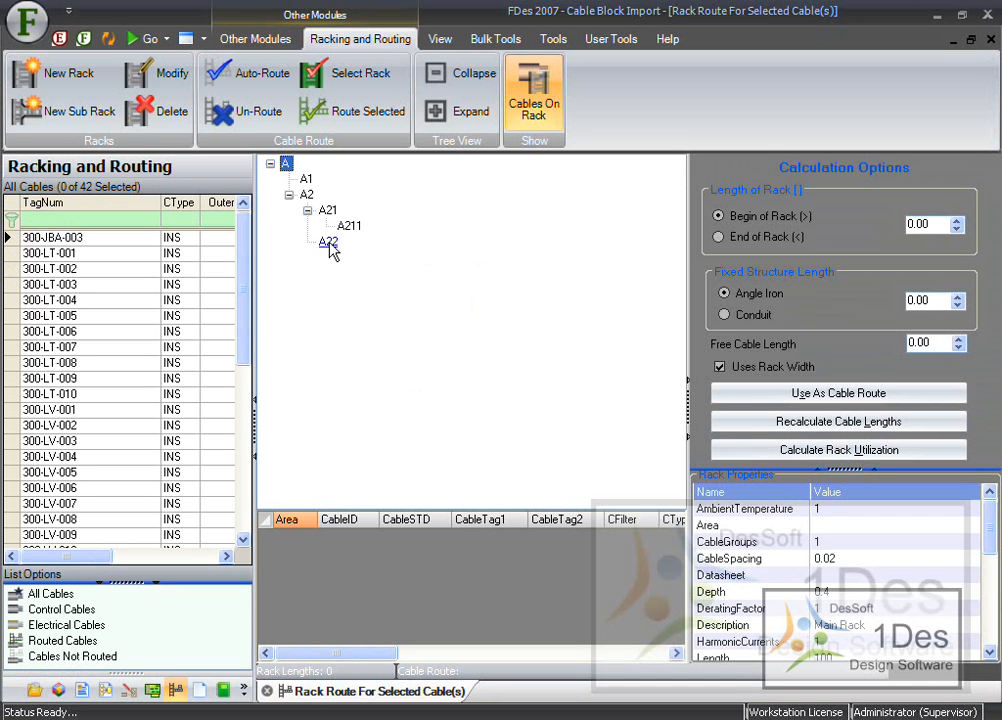
pyautogui.click(484, 716)
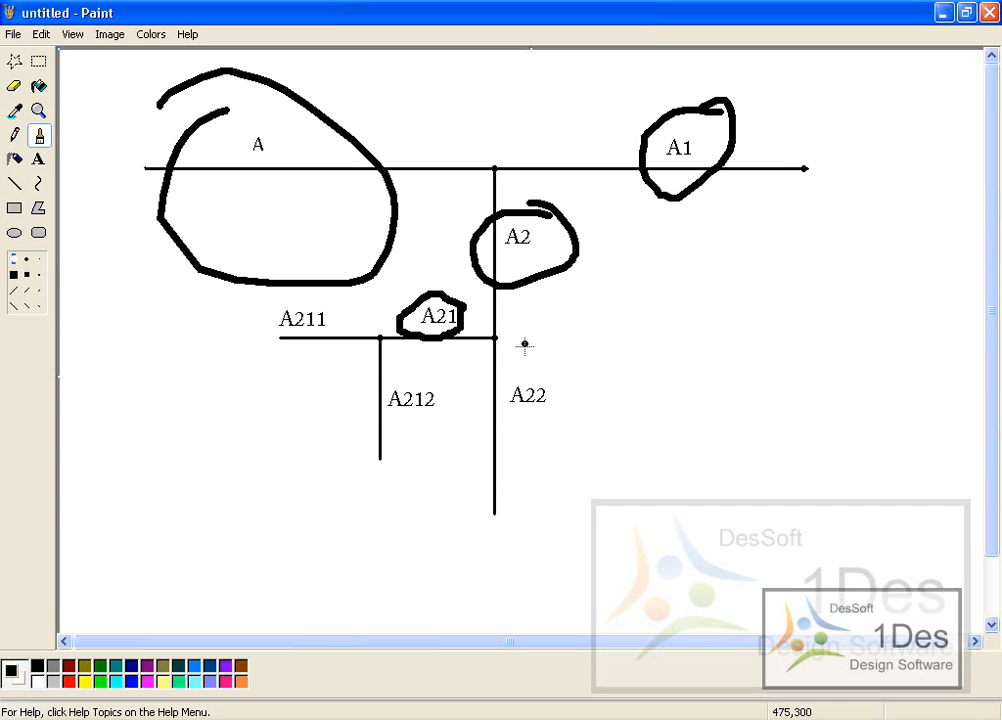
pyautogui.moveTo(548, 364)
pyautogui.mouseDown()
pyautogui.moveTo(532, 429)
pyautogui.moveTo(550, 372)
pyautogui.mouseUp()
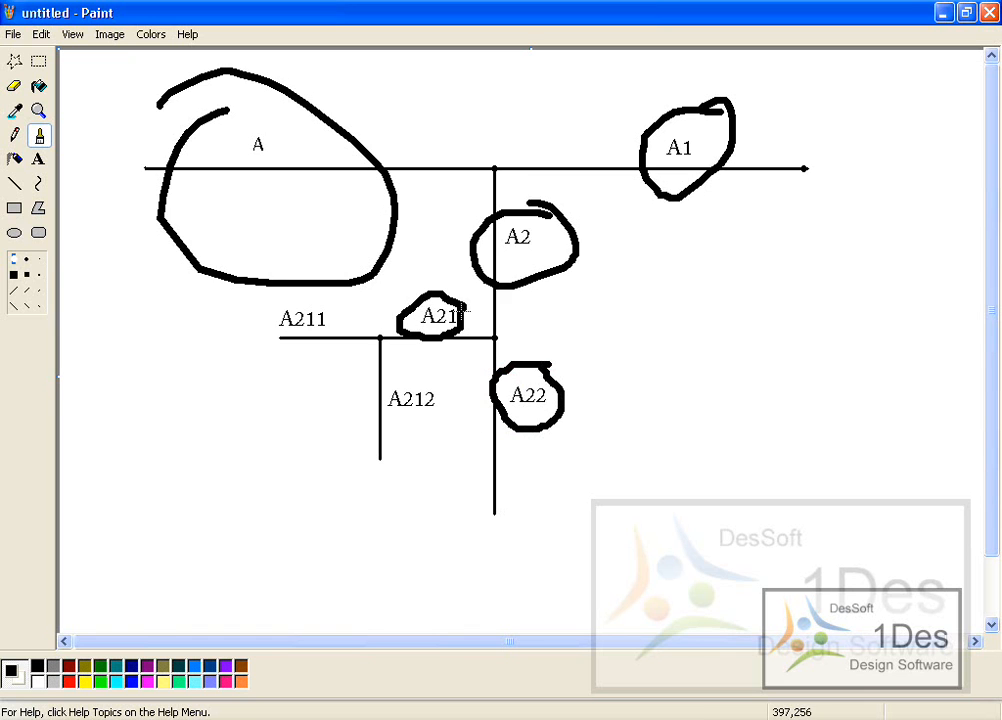
pyautogui.moveTo(333, 300)
pyautogui.mouseDown()
pyautogui.moveTo(272, 306)
pyautogui.moveTo(340, 329)
pyautogui.moveTo(330, 306)
pyautogui.mouseUp()
pyautogui.moveTo(436, 379)
pyautogui.mouseDown()
pyautogui.moveTo(386, 382)
pyautogui.moveTo(462, 398)
pyautogui.moveTo(442, 376)
pyautogui.mouseUp()
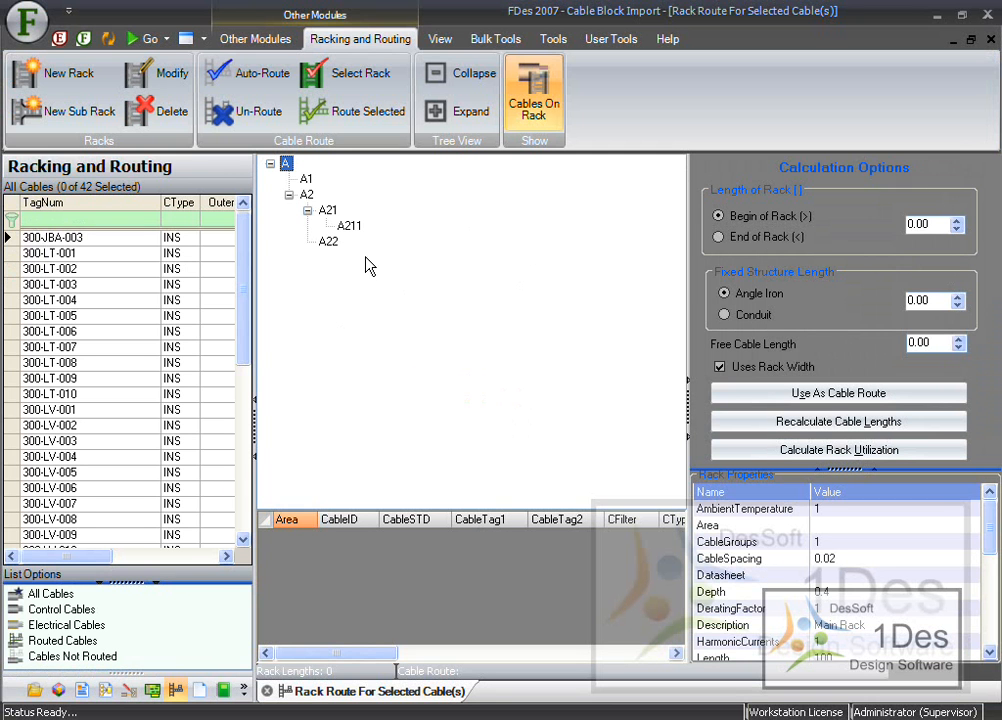
# - Create sub rack A212 under rack A21 with the description "Last rack created"
pyautogui.click(328, 213)
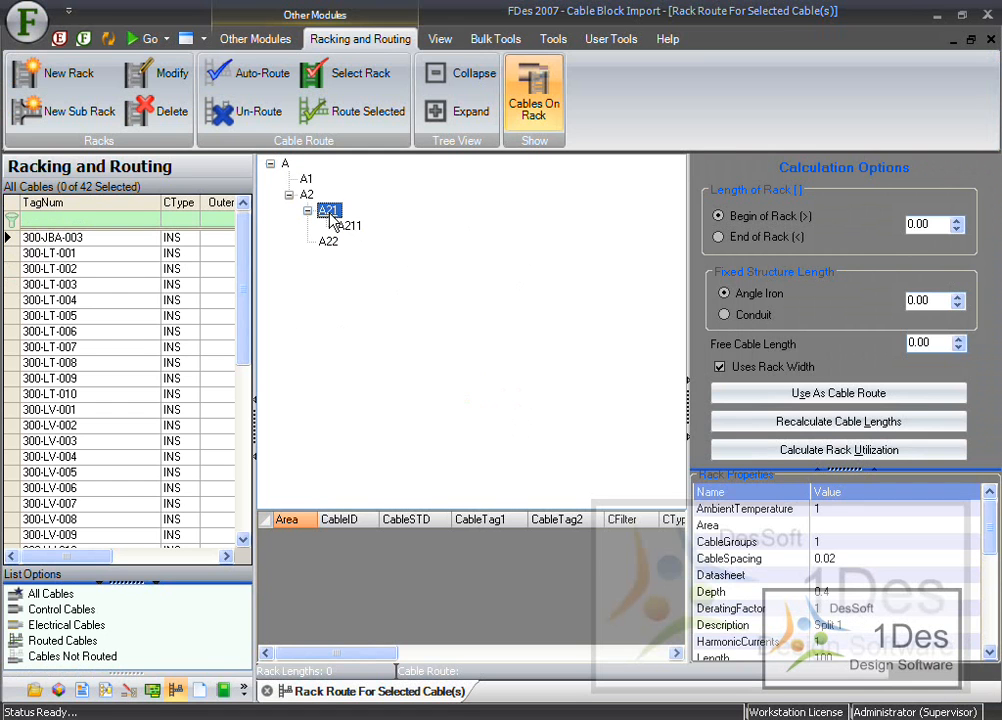
pyautogui.rightClick(331, 212)
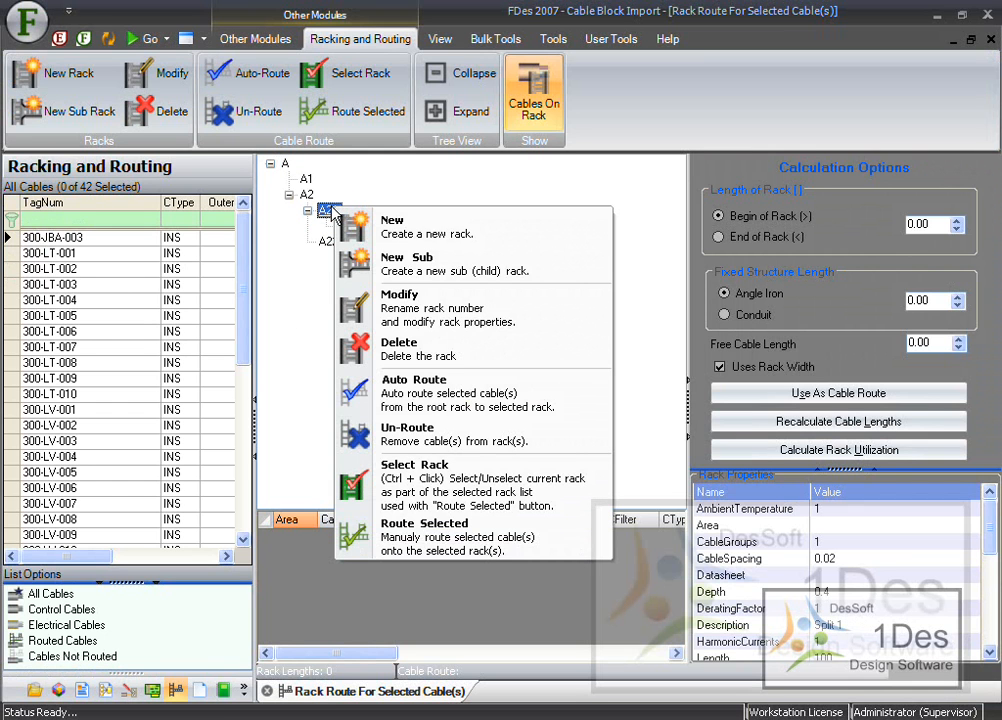
pyautogui.click(451, 276)
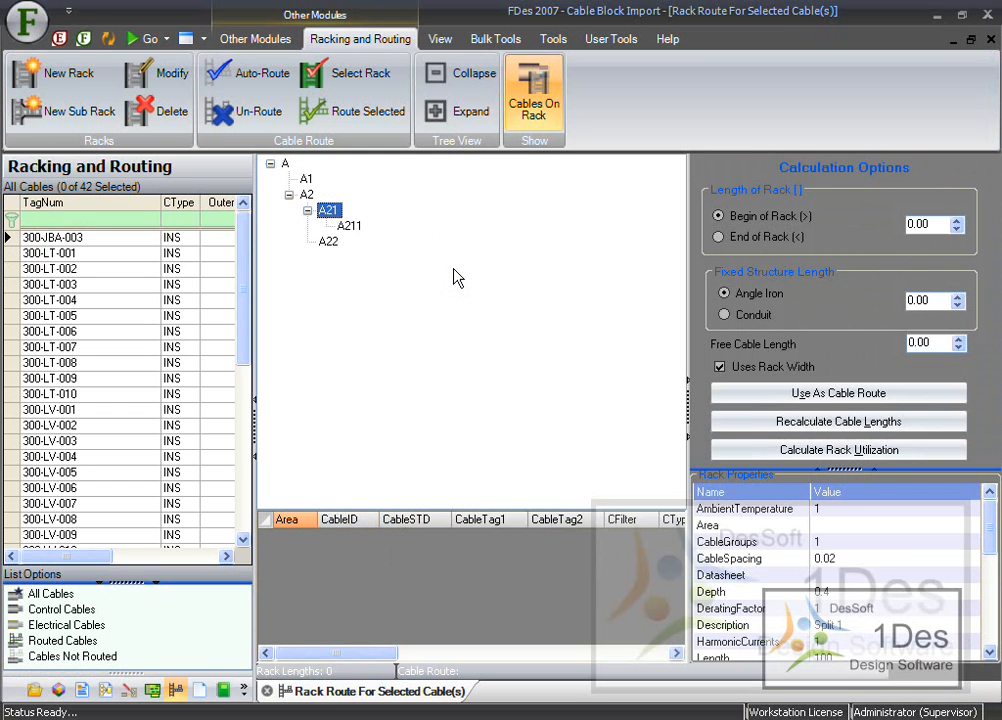
pyautogui.moveTo(186, 340); pyautogui.dragTo(138, 342)
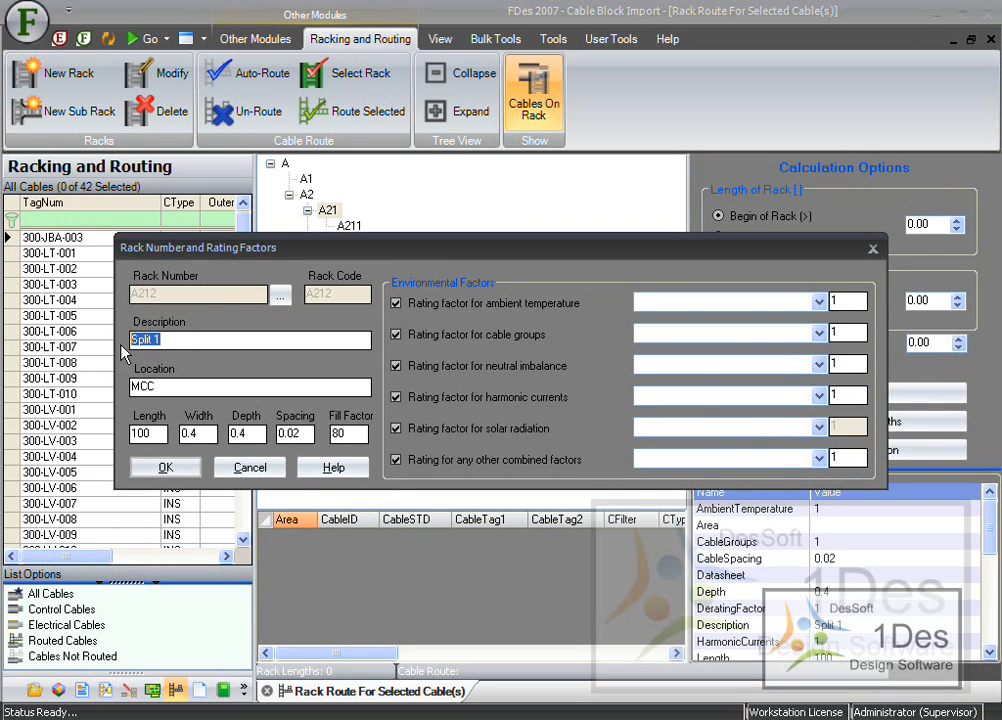
pyautogui.write('Last rack created')
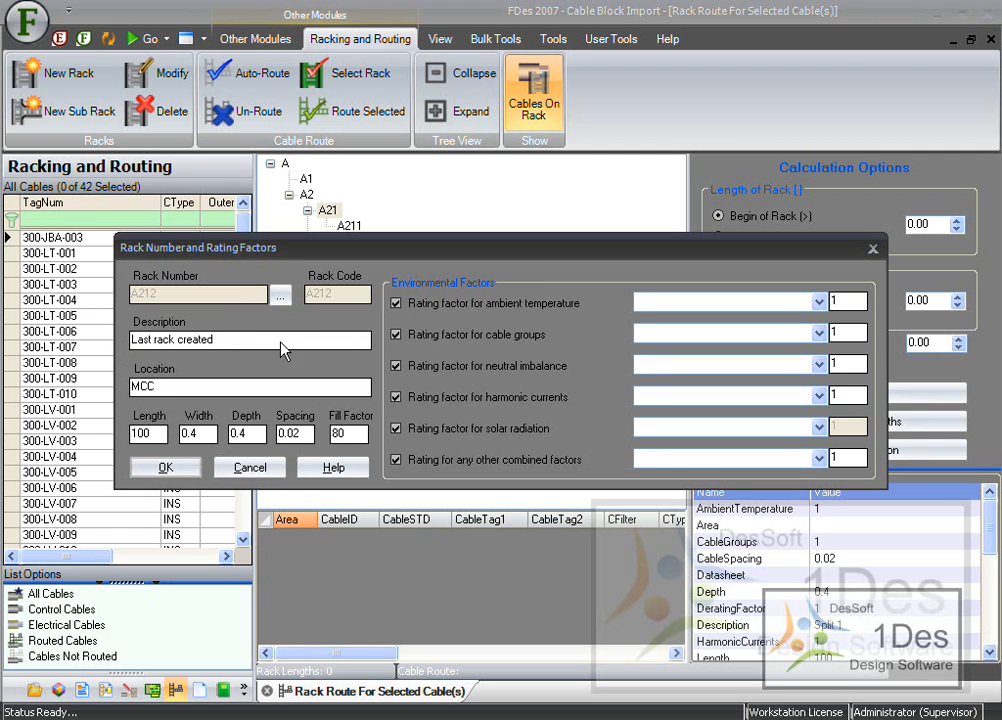
pyautogui.click(164, 467)
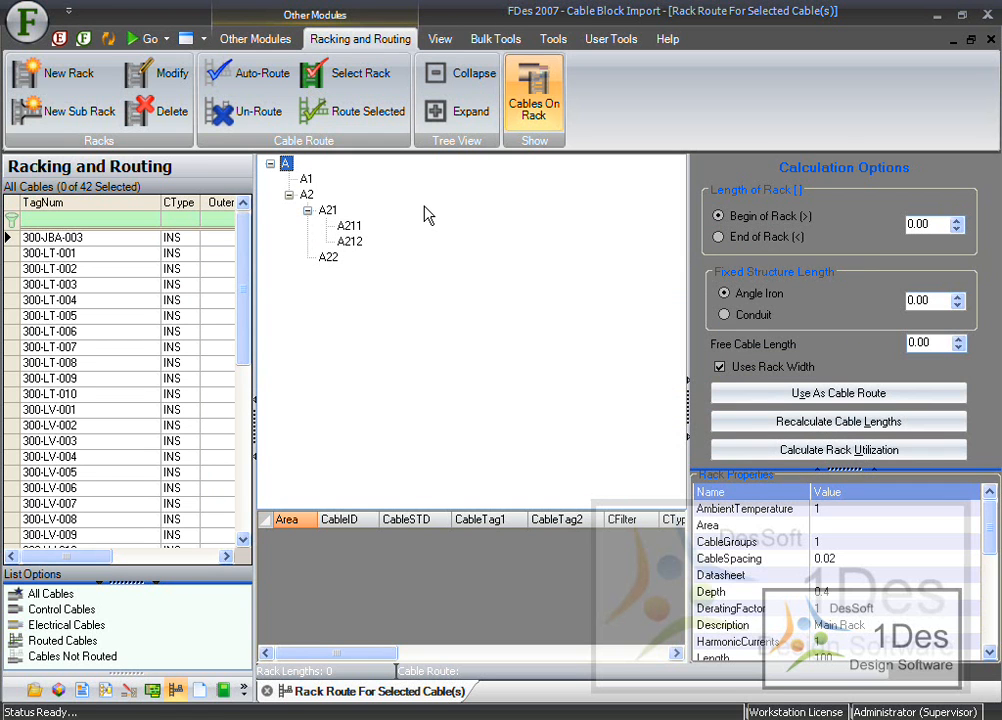
# - Auto-route cable 300-JBA-003 from root rack A to rack A212
pyautogui.click(12, 240)
pyautogui.click(424, 279)
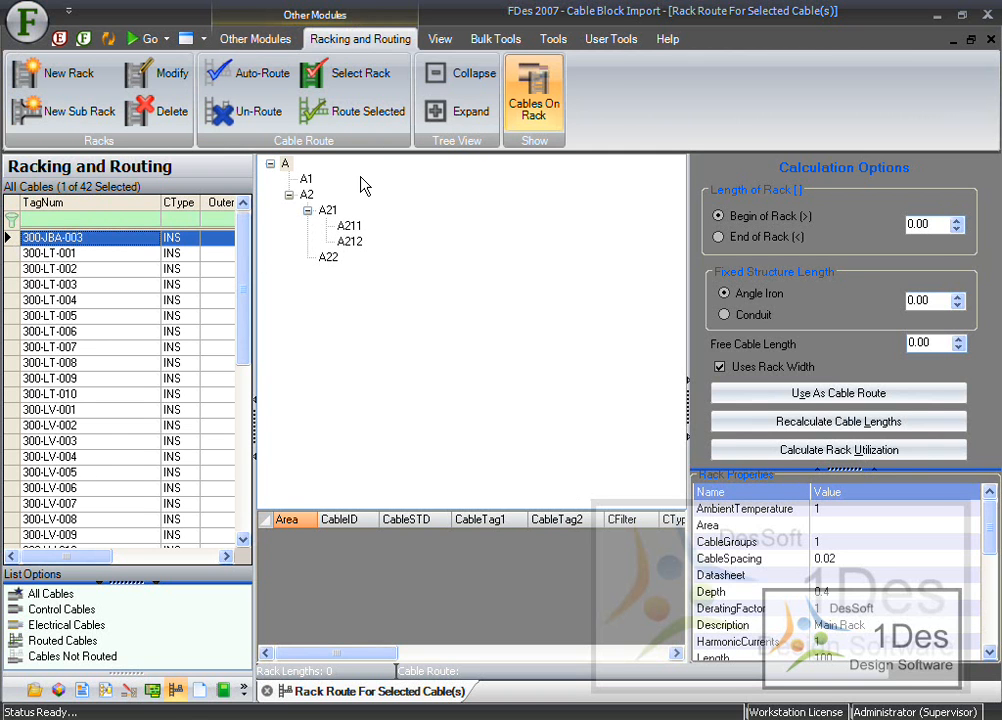
pyautogui.click(354, 242)
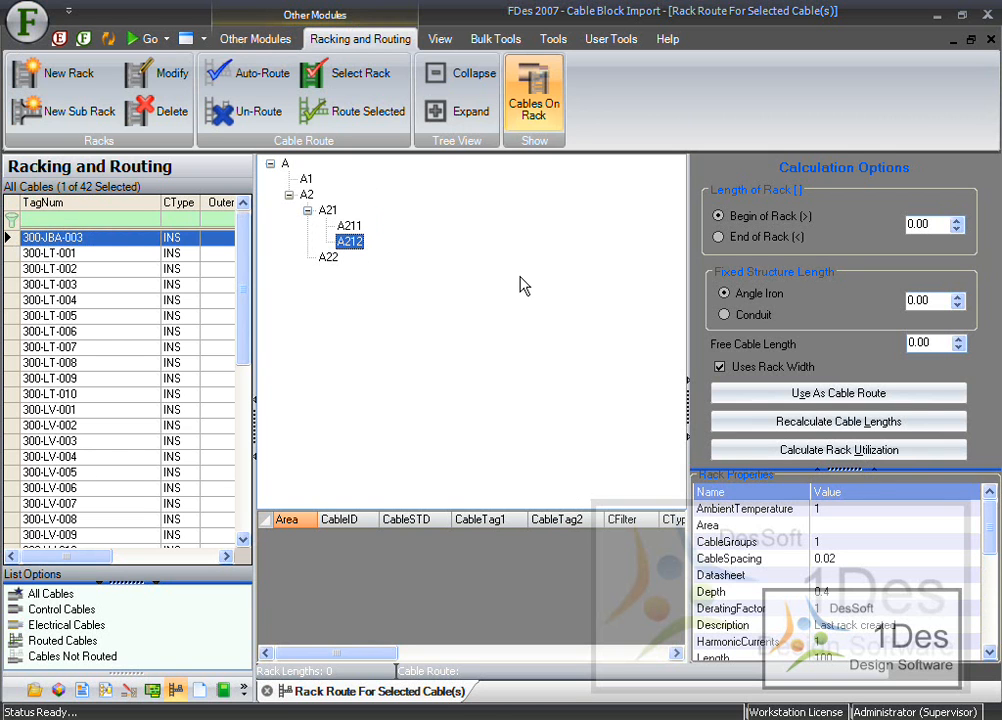
pyautogui.click(490, 716)
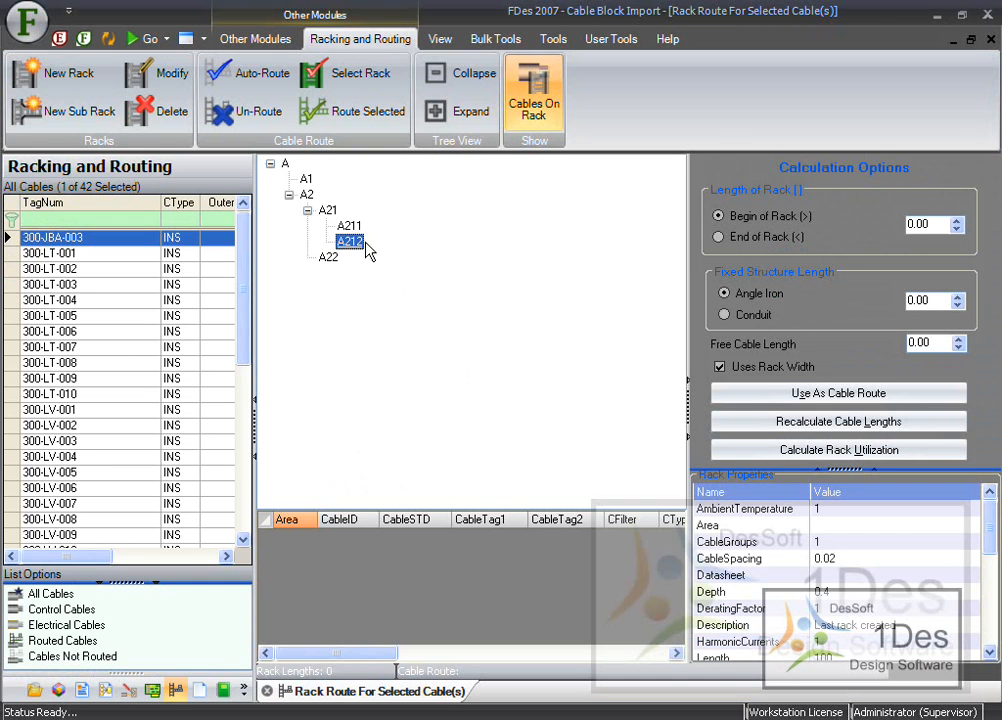
pyautogui.click(362, 248)
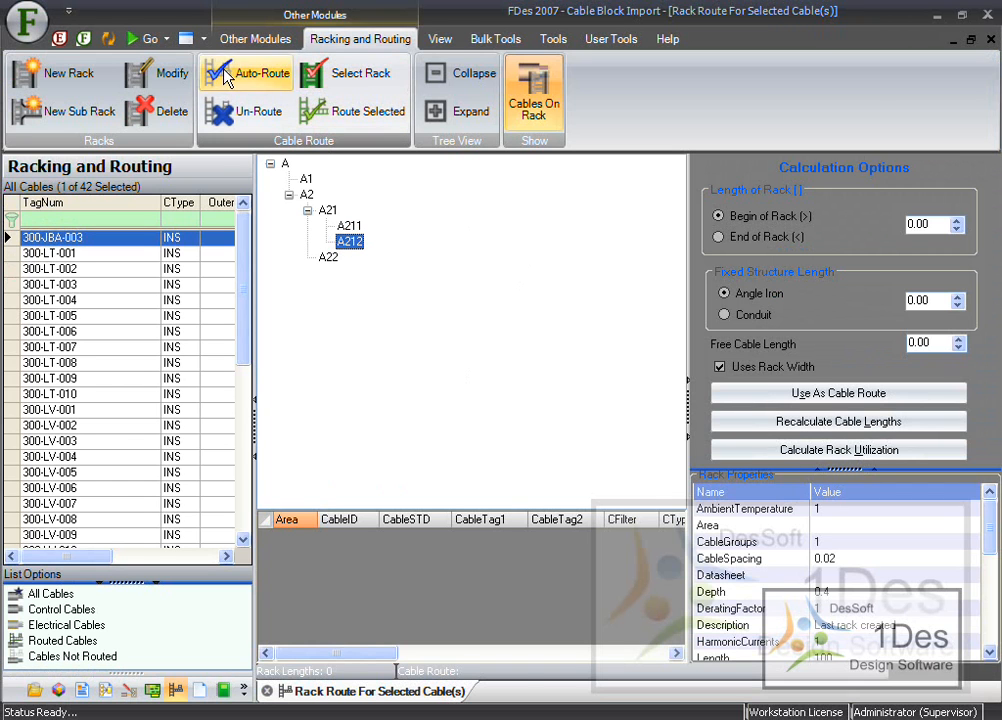
pyautogui.click(355, 111)
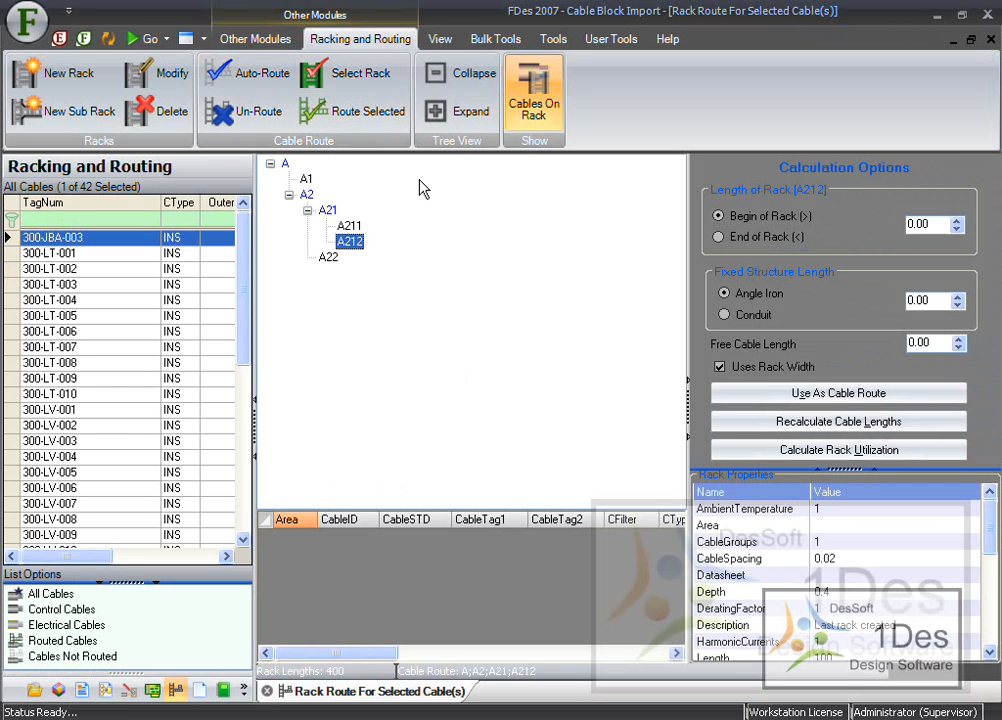
# - Set the route allowances to 3.00 from the end of rack A212, 2.00 angle iron and 2.00 free cable length
pyautogui.click(348, 113)
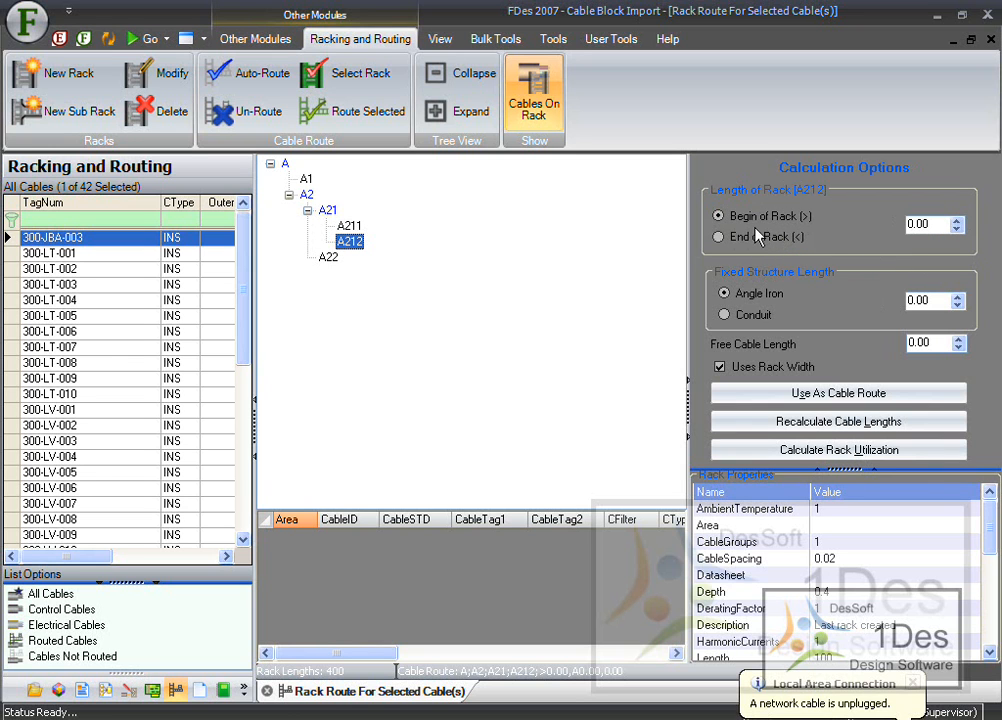
pyautogui.click(720, 237)
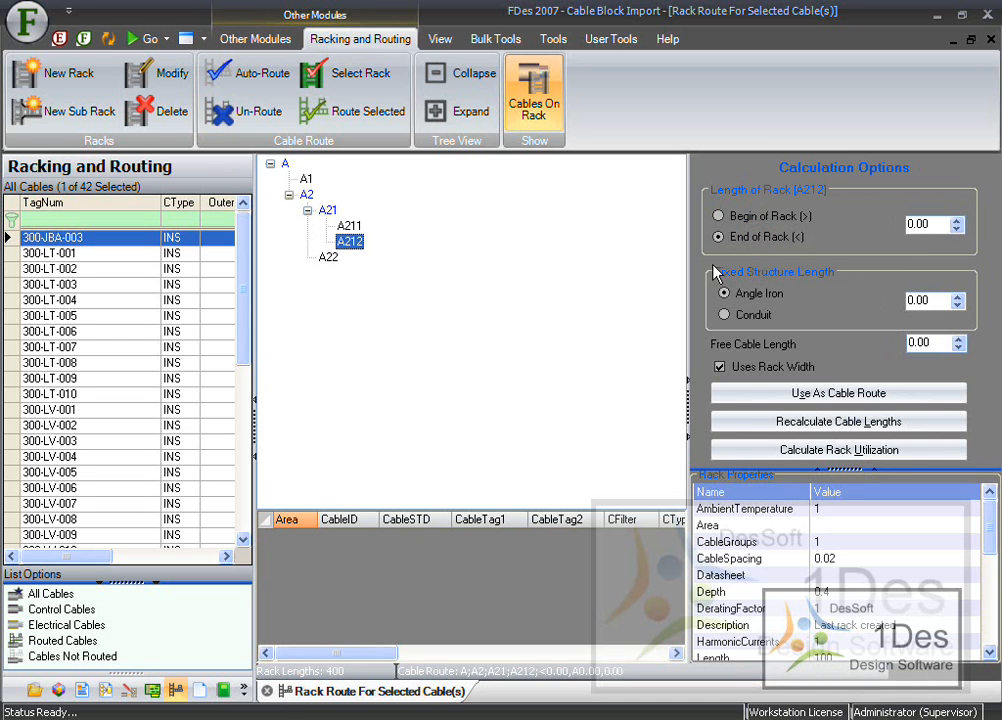
pyautogui.click(956, 221)
pyautogui.click(956, 221)
pyautogui.click(956, 221)
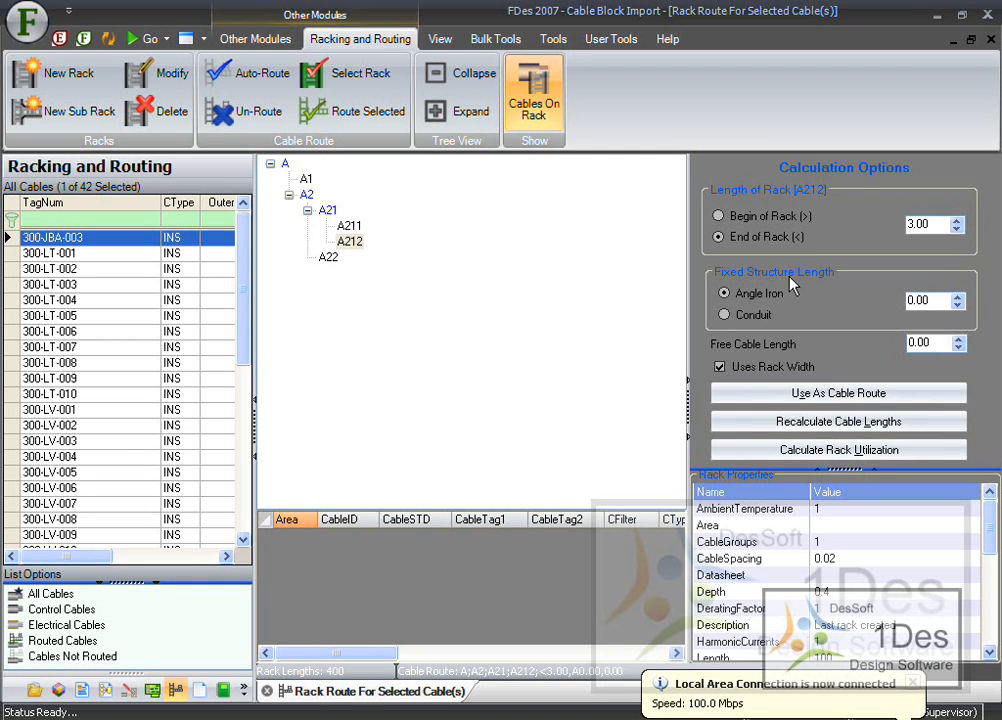
pyautogui.doubleClick(958, 297)
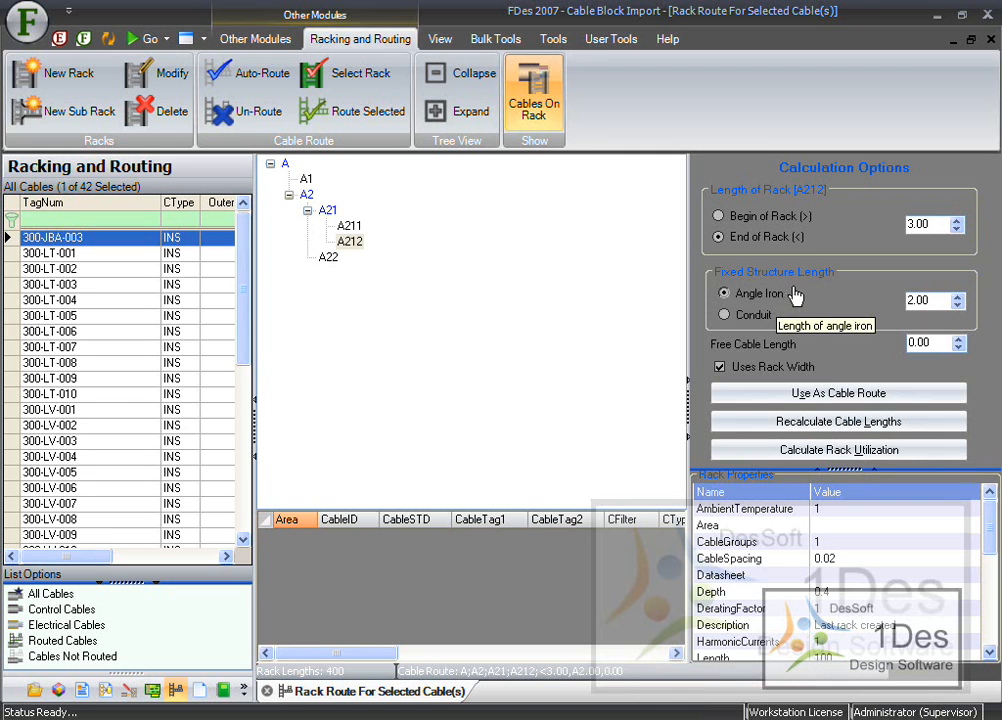
pyautogui.click(720, 368)
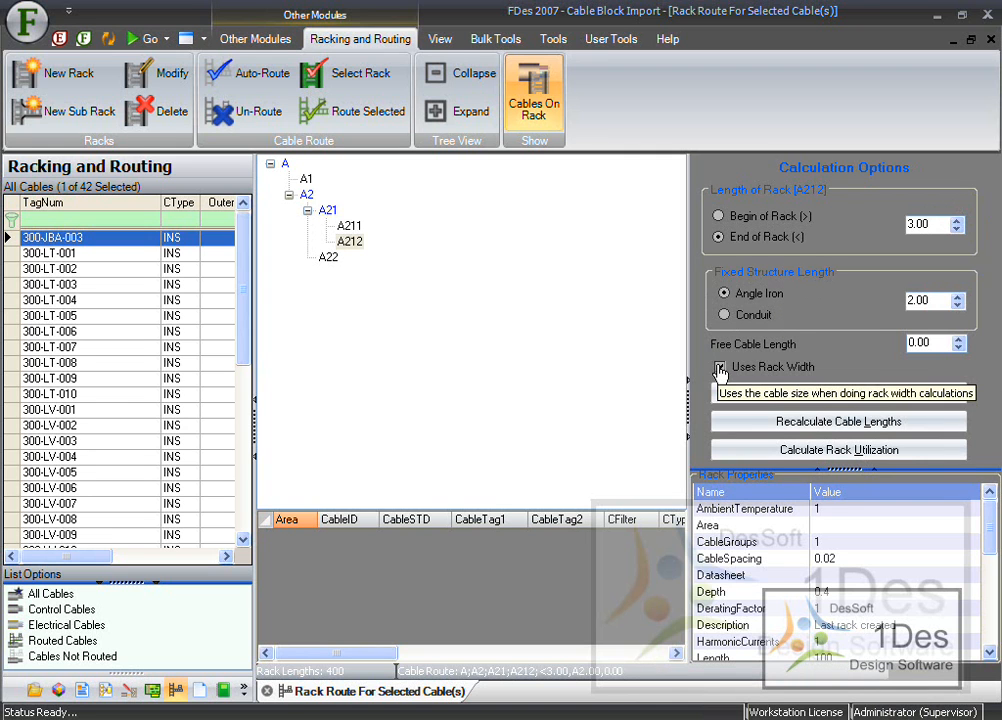
pyautogui.click(961, 338)
pyautogui.click(960, 338)
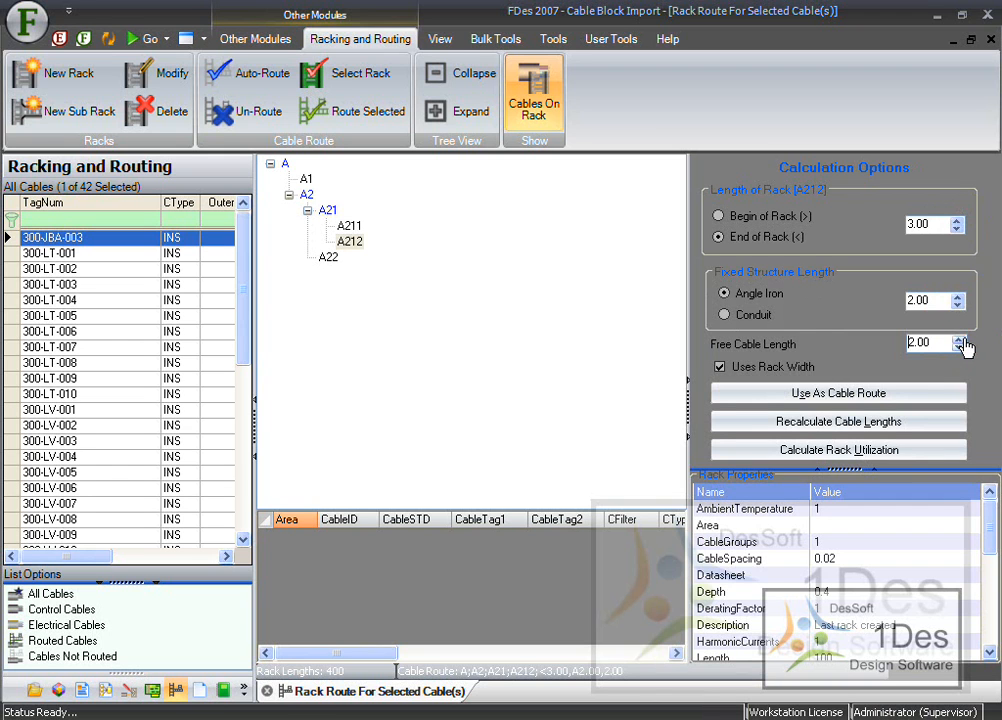
# - Apply the calculated settings as the route of cable 300-JBA-003 and review its cable length
pyautogui.click(931, 396)
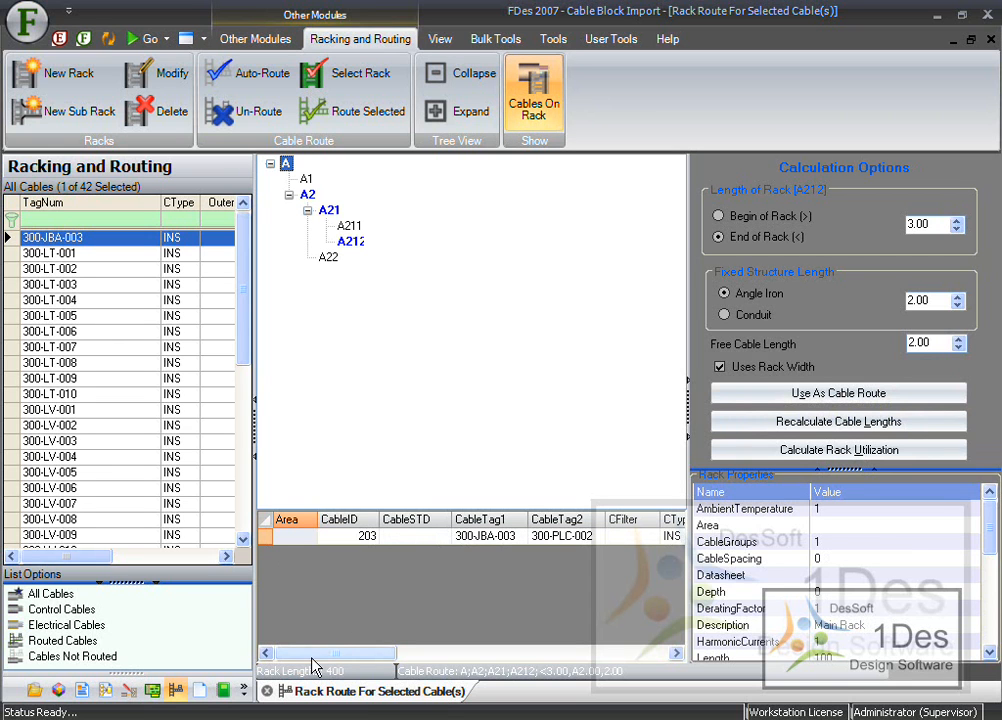
pyautogui.moveTo(312, 658); pyautogui.dragTo(499, 660)
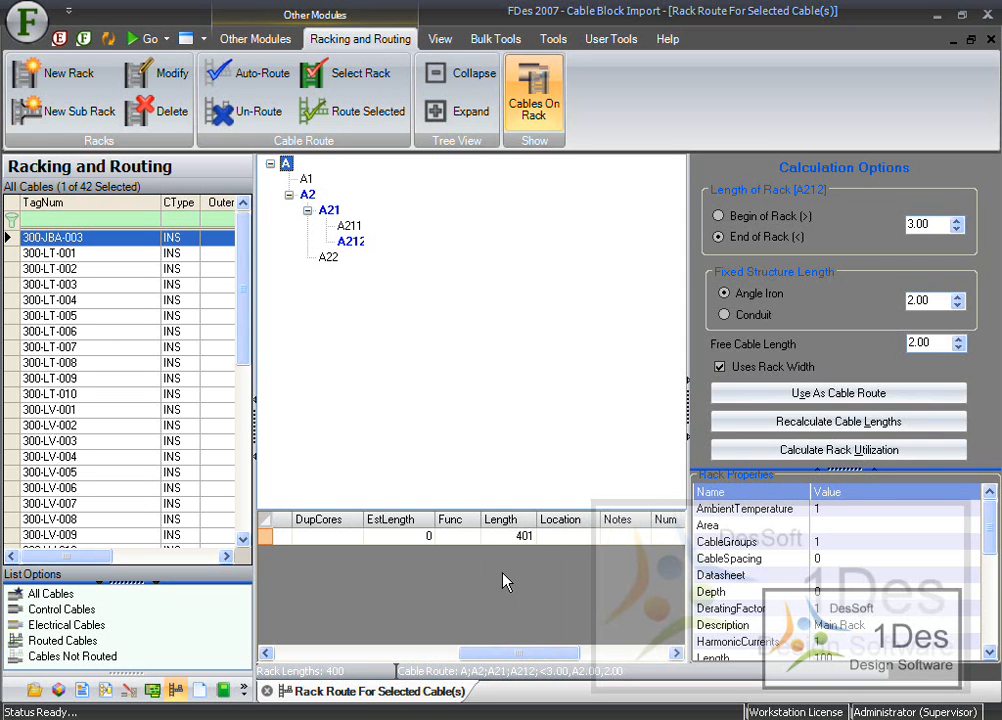
pyautogui.moveTo(519, 654); pyautogui.dragTo(335, 656)
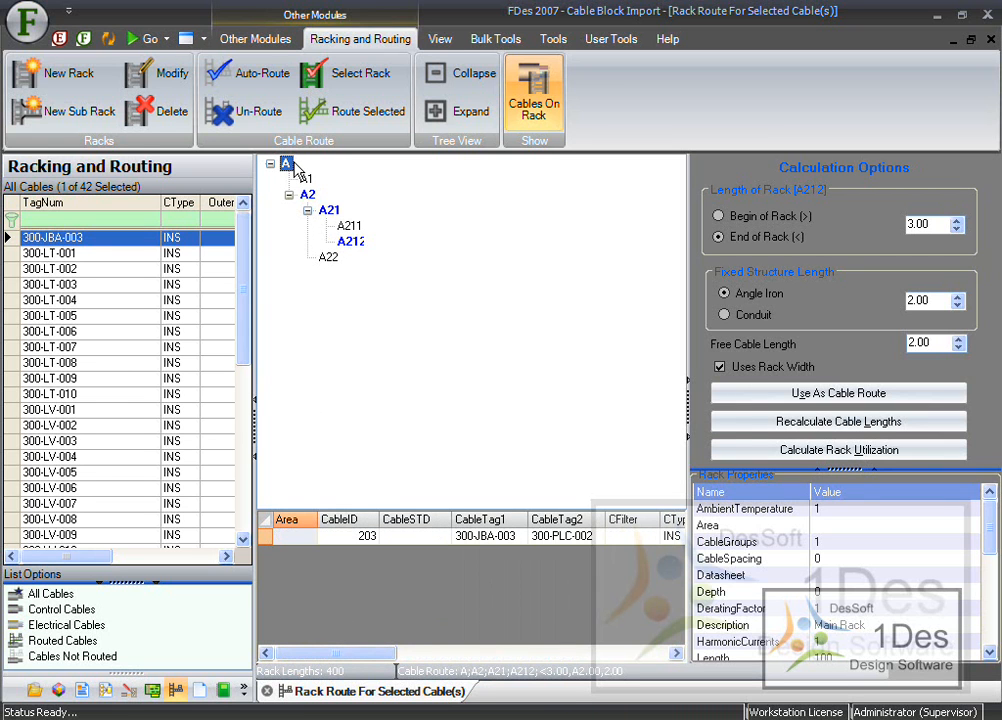
pyautogui.moveTo(56, 253); pyautogui.dragTo(83, 320)
pyautogui.click(320, 311)
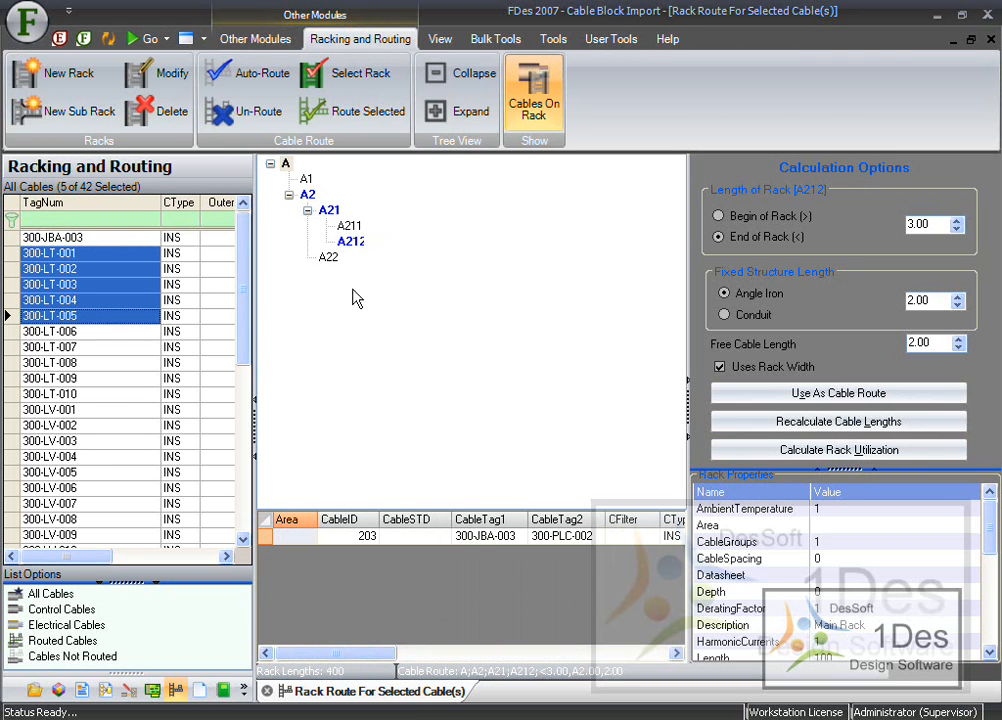
pyautogui.moveTo(71, 251); pyautogui.dragTo(70, 250)
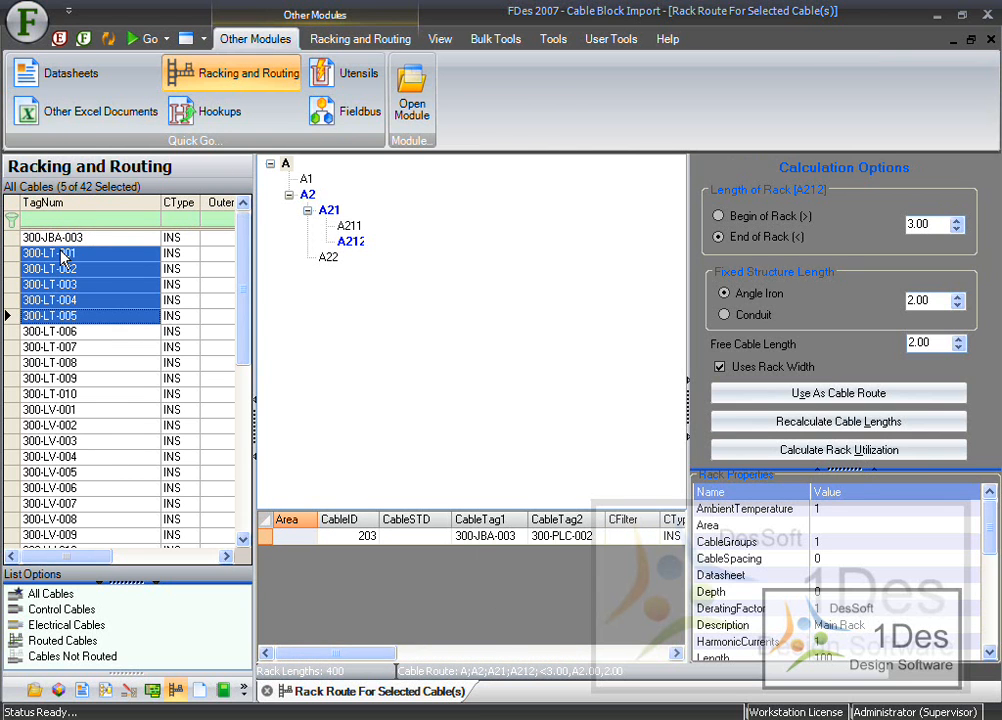
pyautogui.click(70, 255)
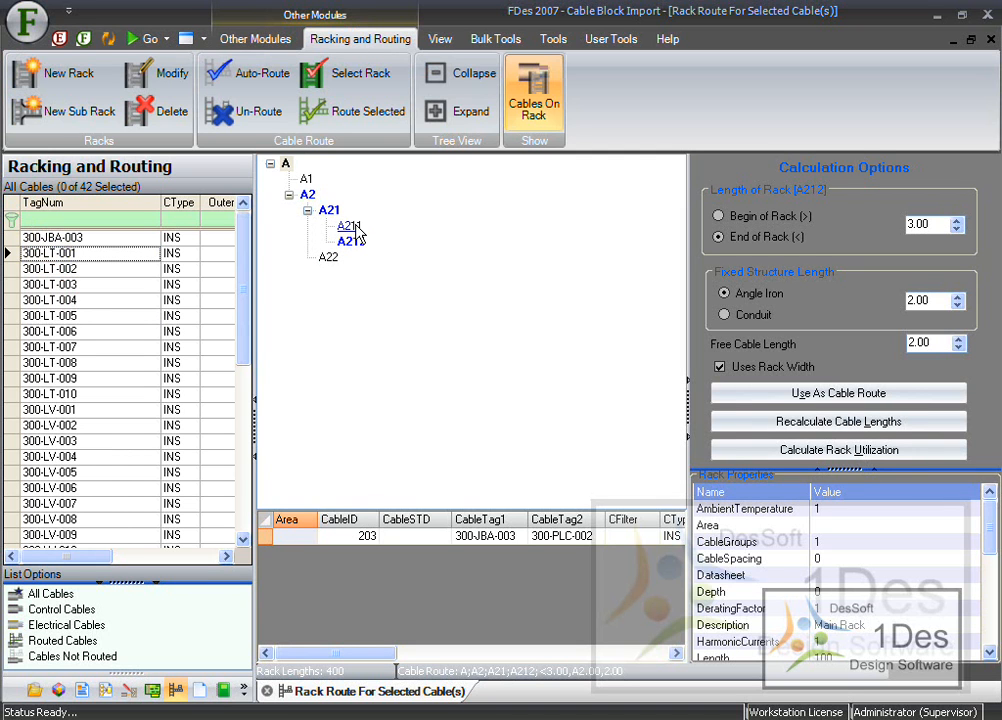
pyautogui.click(352, 227)
pyautogui.click(52, 255)
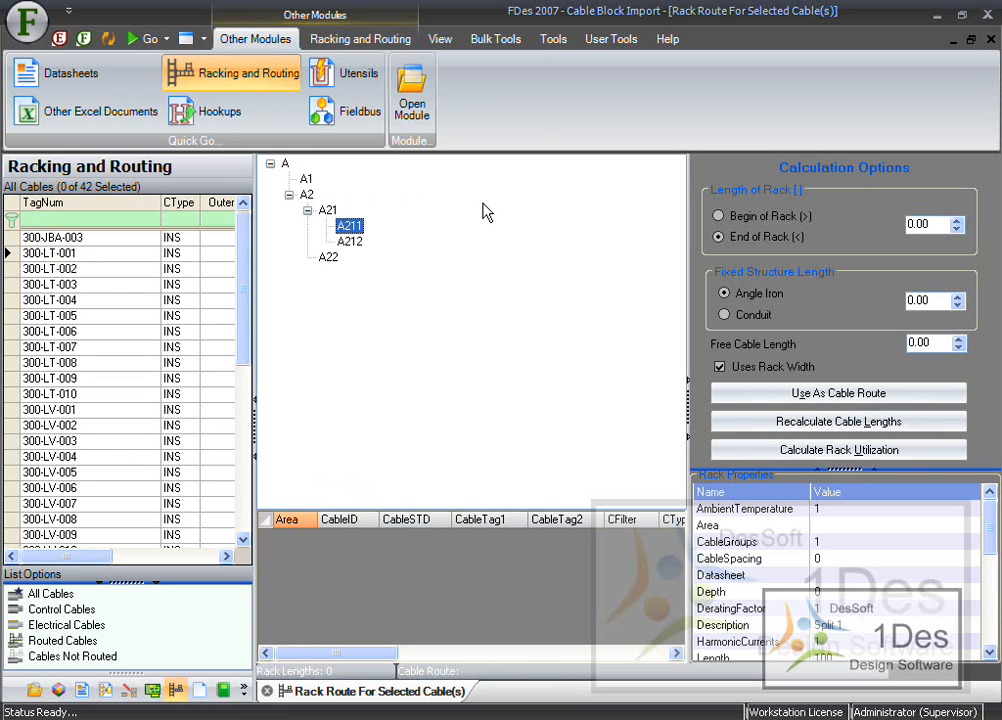
pyautogui.click(448, 241)
# - Auto-route cables 300-LT-001 to 300-LT-005 from the root rack to rack A211
pyautogui.moveTo(50, 257); pyautogui.dragTo(68, 316)
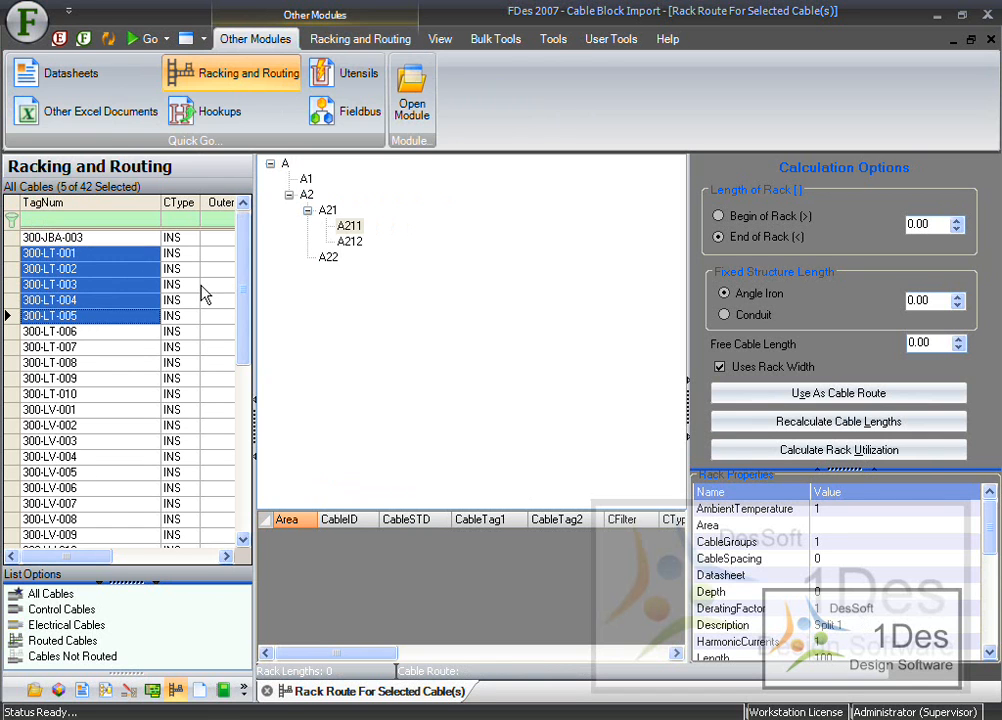
pyautogui.click(350, 227)
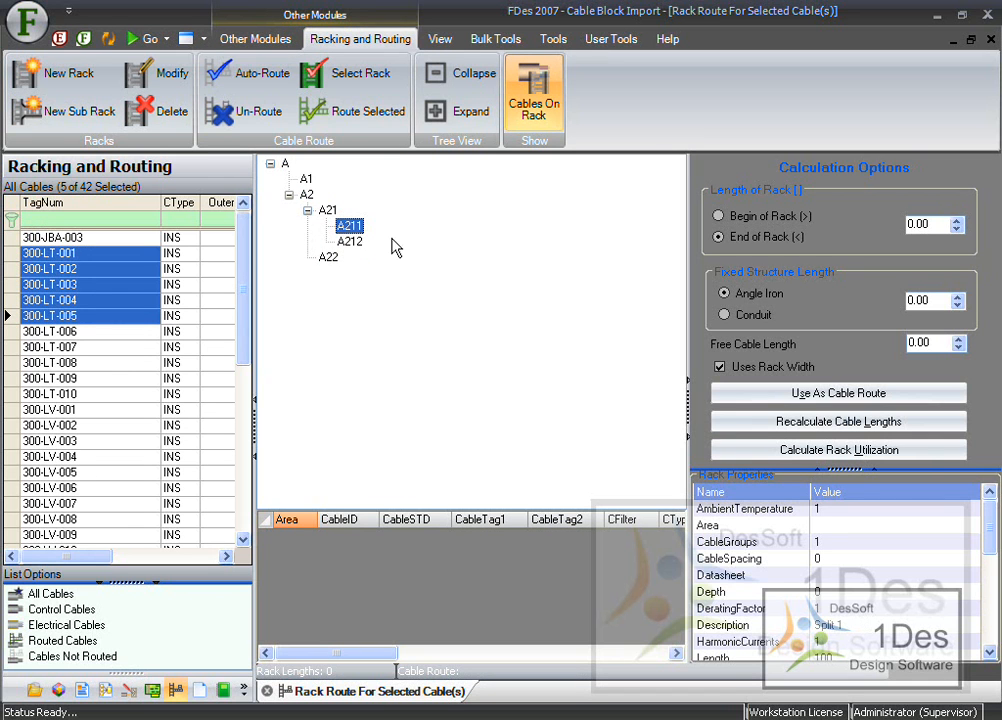
pyautogui.click(246, 74)
pyautogui.click(353, 108)
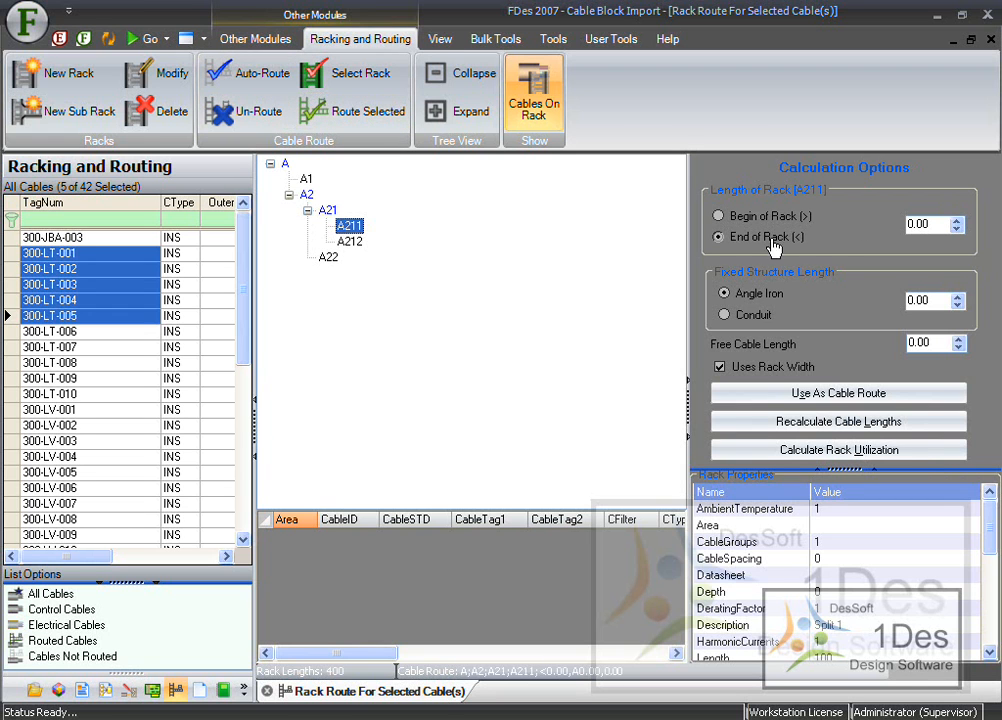
# - Set 1.00 from the end of rack A211, 1.00 angle iron and 2.00 free cable length, and use it as the cable route
pyautogui.click(957, 221)
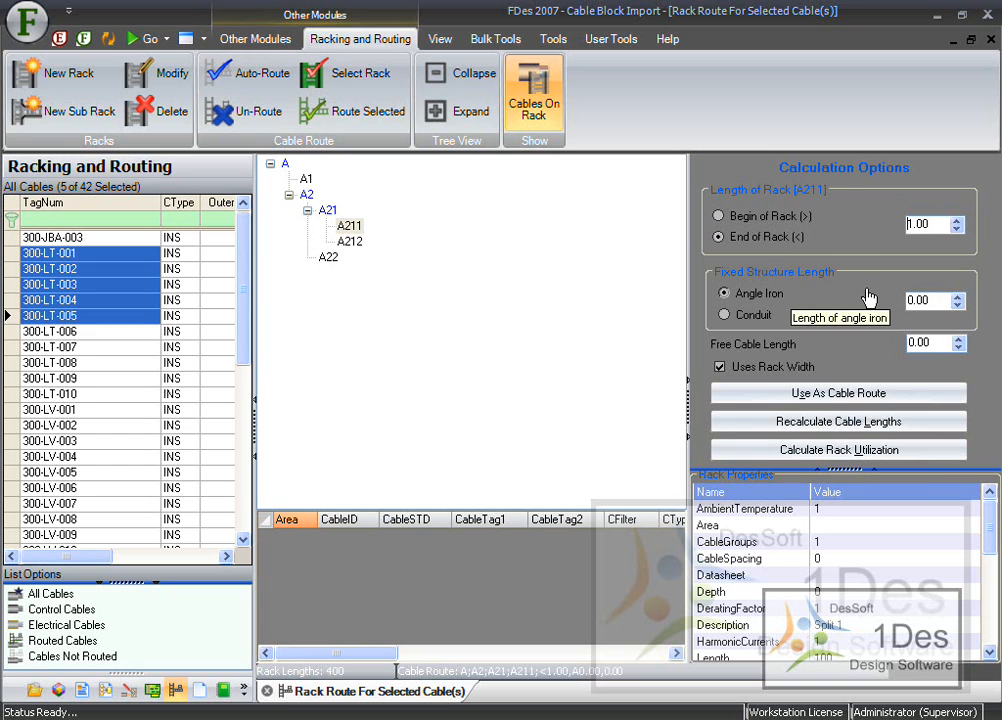
pyautogui.click(956, 296)
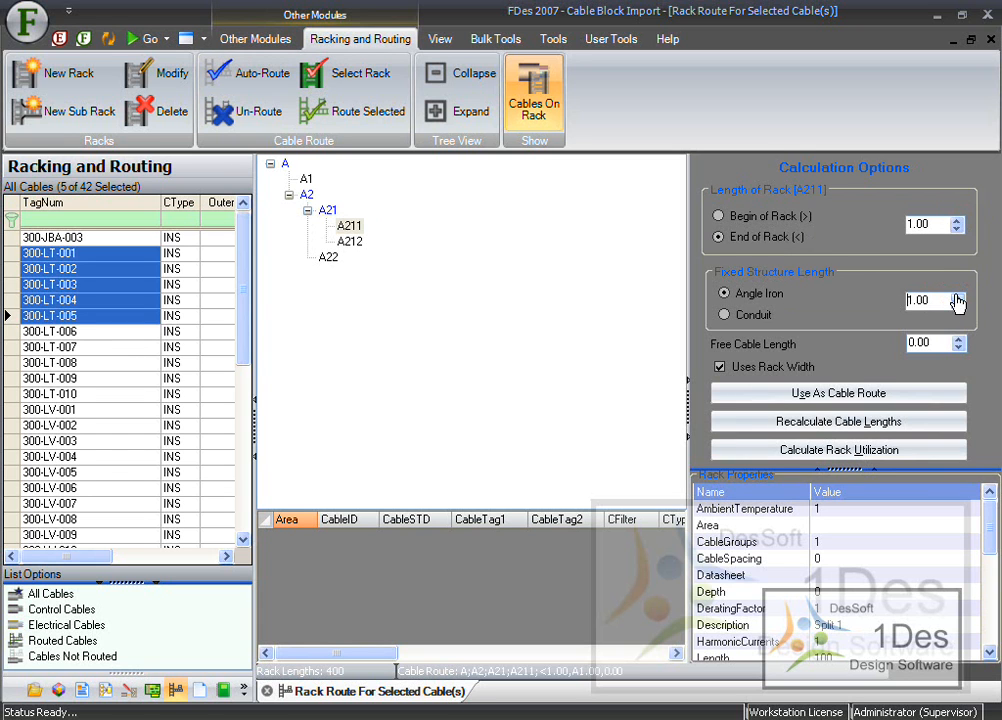
pyautogui.click(958, 338)
pyautogui.click(958, 338)
pyautogui.click(862, 396)
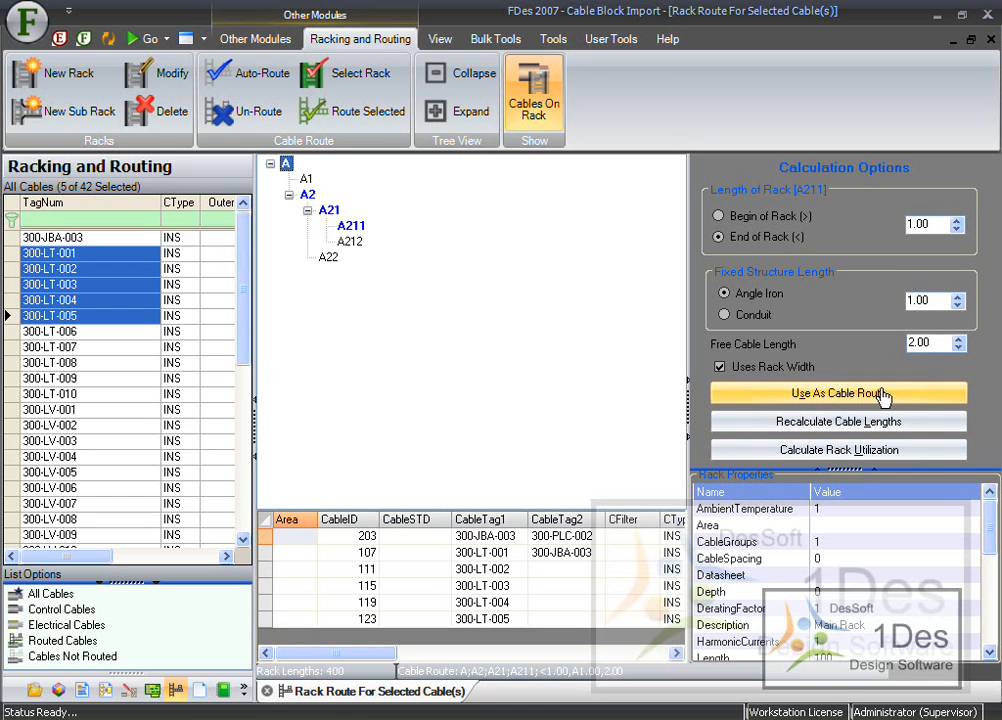
# - Examine the lengths of the cables routed on rack A, and check which cables run on rack A1
pyautogui.moveTo(371, 655); pyautogui.dragTo(553, 677)
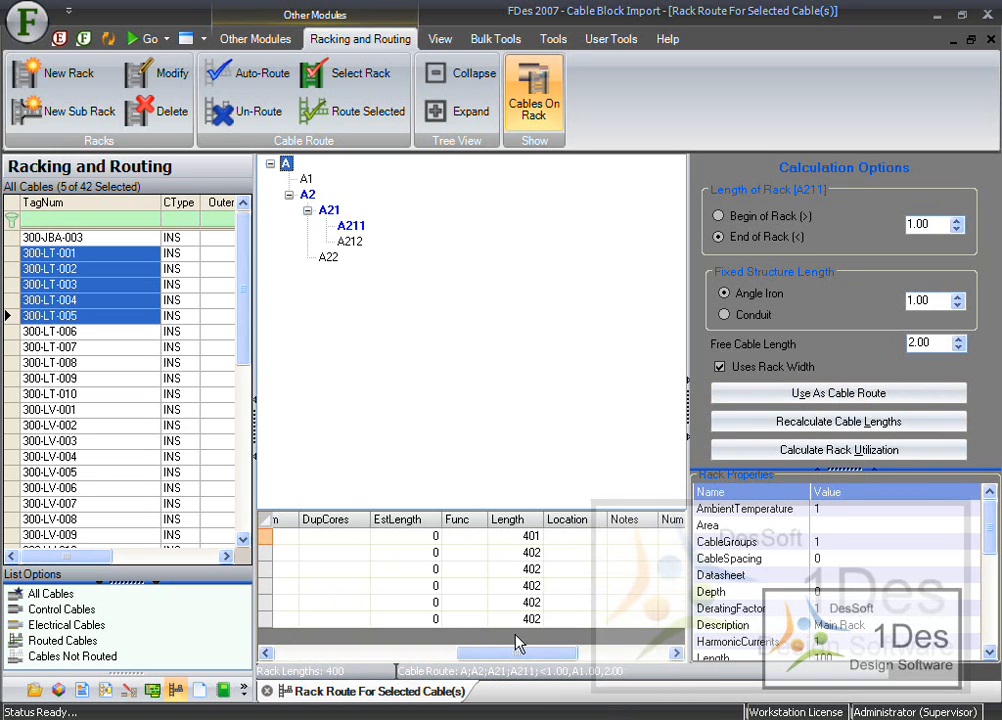
pyautogui.moveTo(543, 655); pyautogui.dragTo(362, 645)
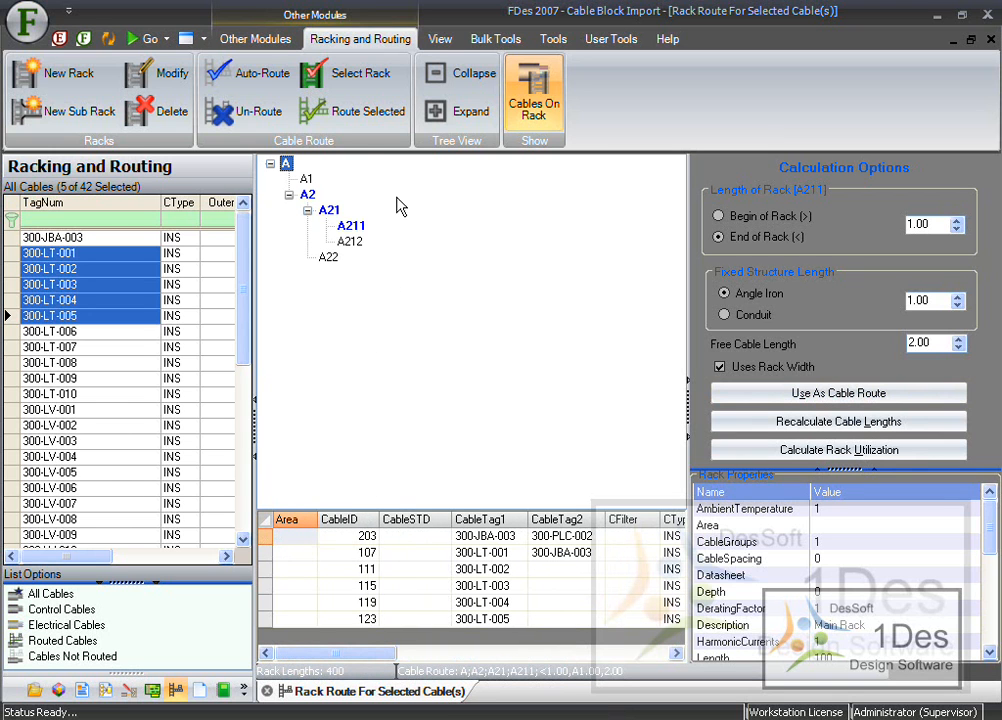
pyautogui.click(307, 180)
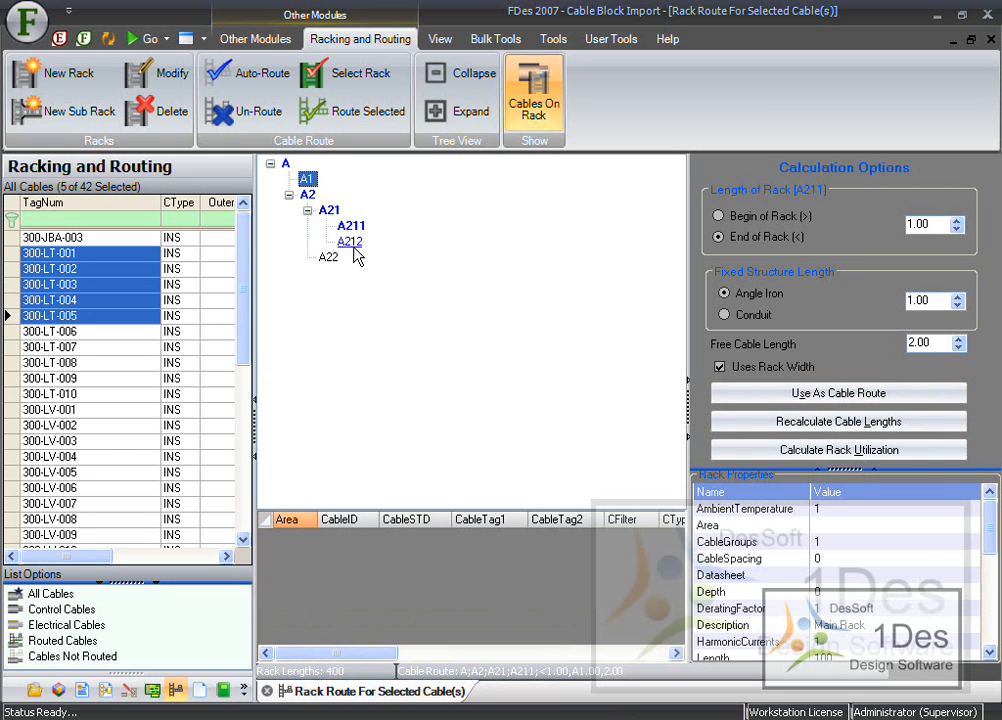
pyautogui.scroll(1, 67, 347)
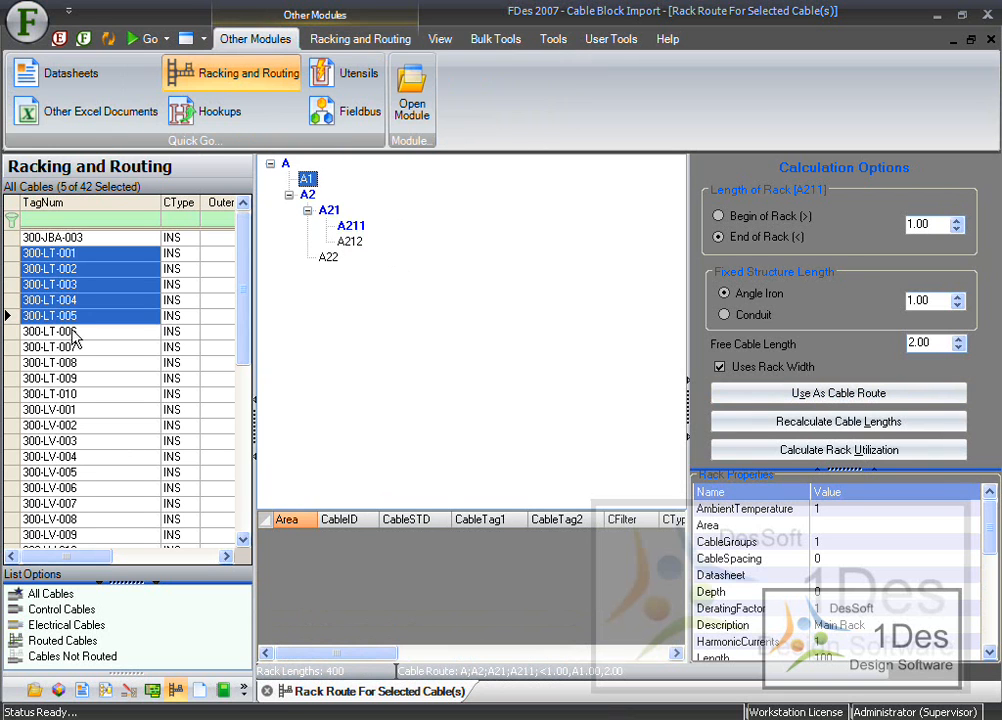
# - Make 300-LT-006 the current cable and add rack A1 to the racks selected for manual routing
pyautogui.click(79, 331)
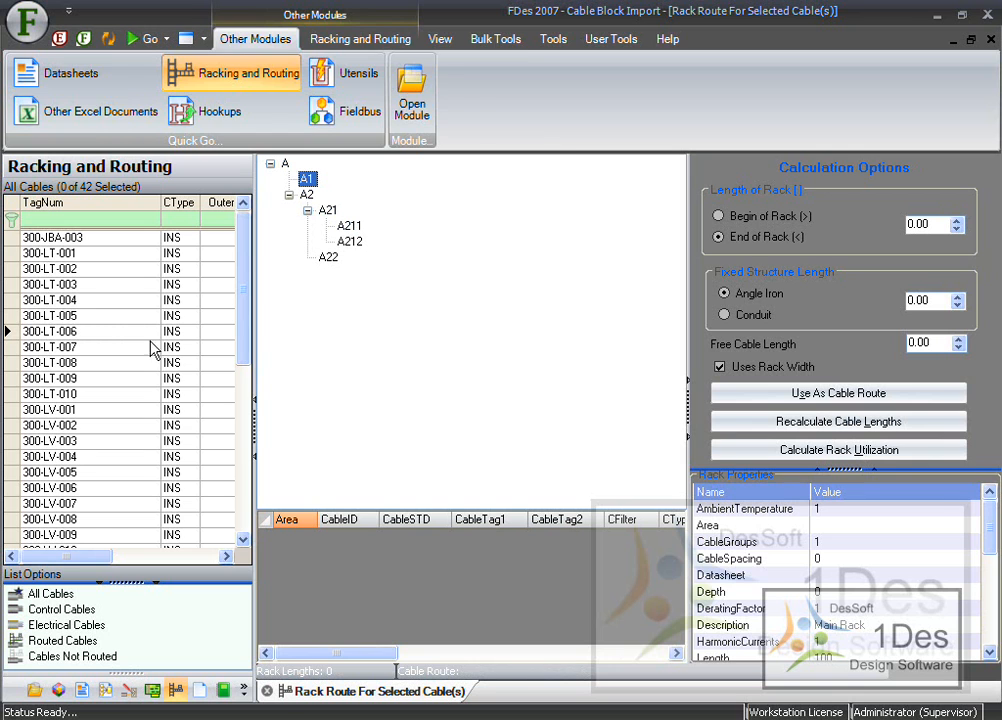
pyautogui.click(425, 359)
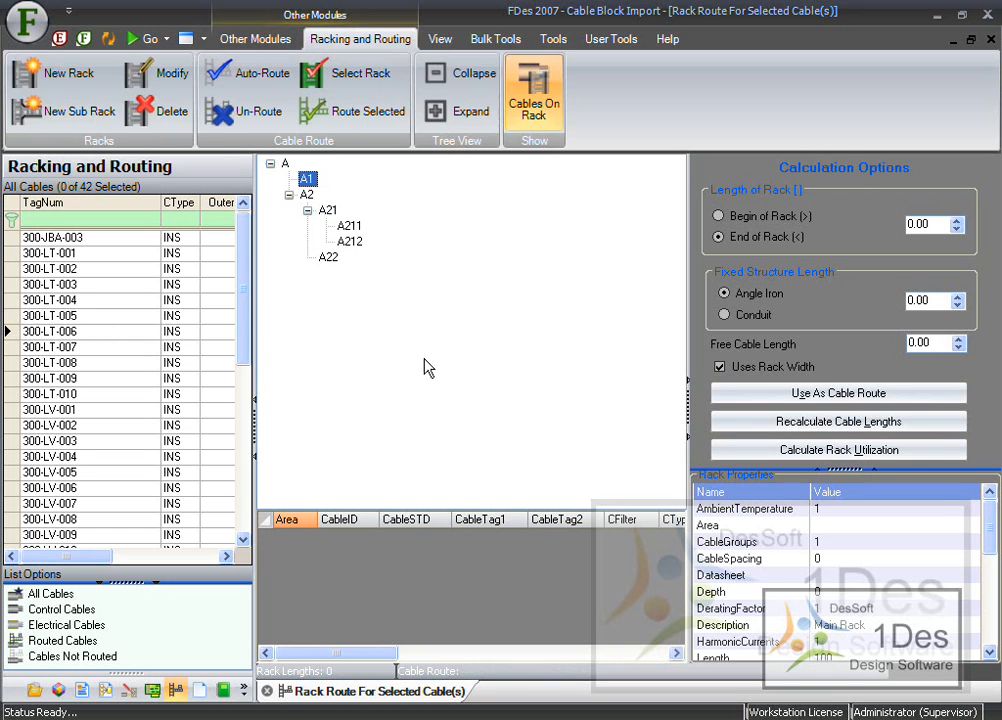
pyautogui.click(308, 180)
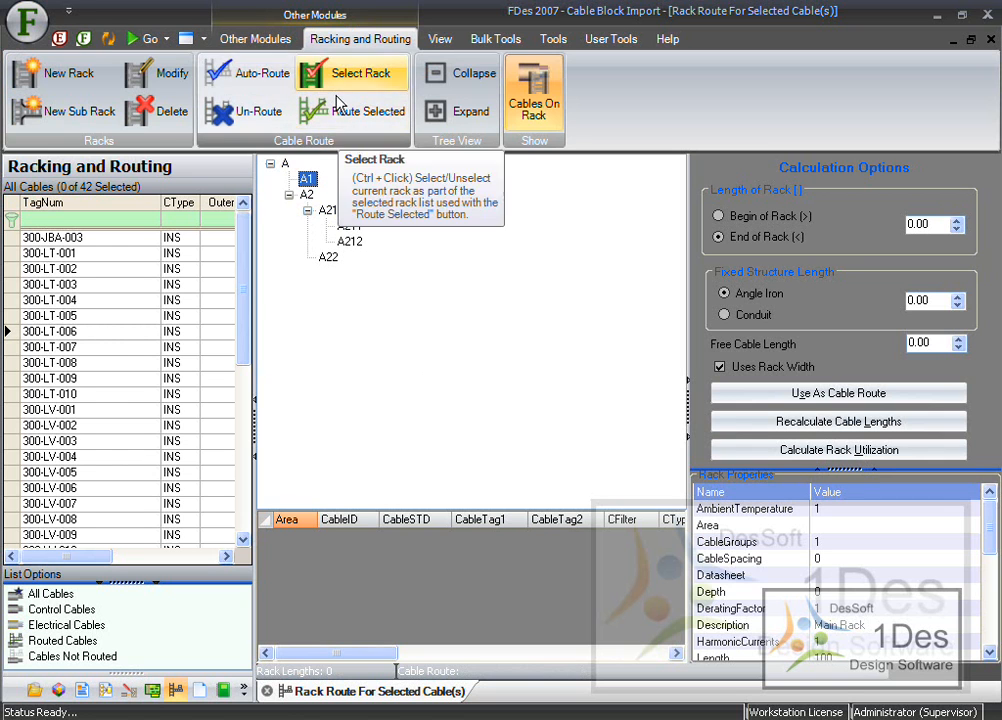
pyautogui.rightClick(305, 177)
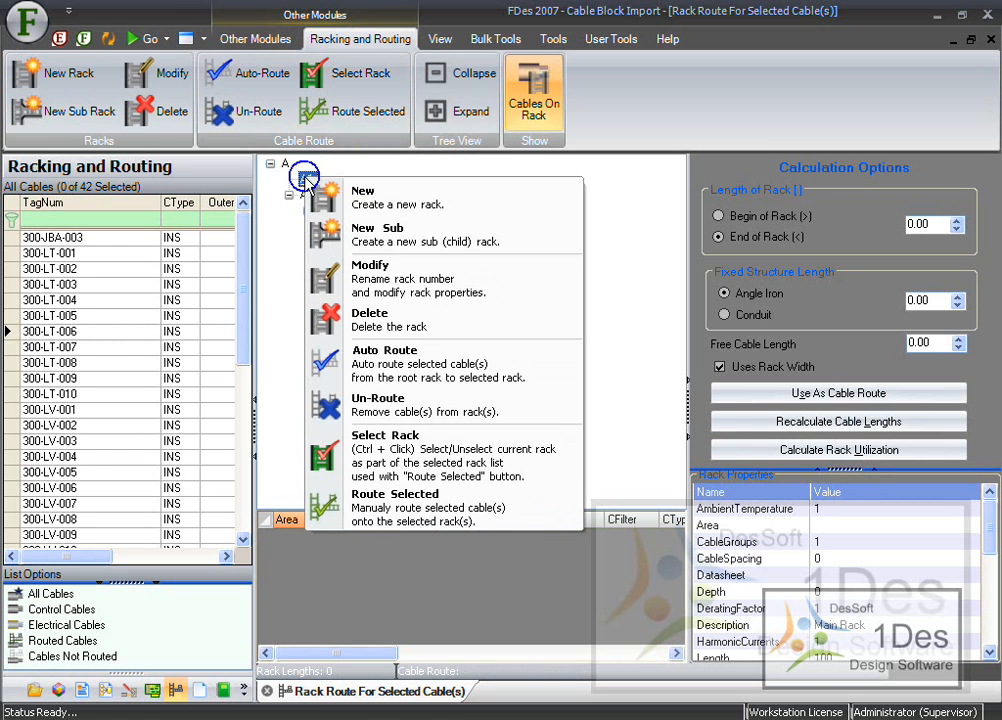
pyautogui.click(330, 455)
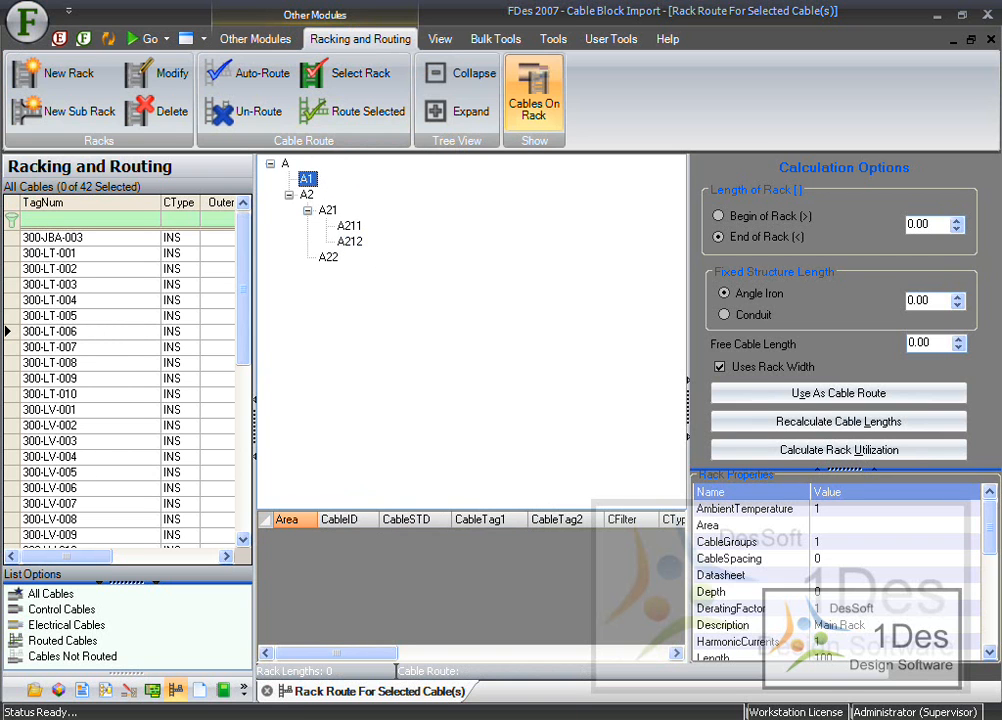
# - Switch to the Paint sketch and draw small circles at the free ends of racks A212 and A1
pyautogui.click(530, 718)
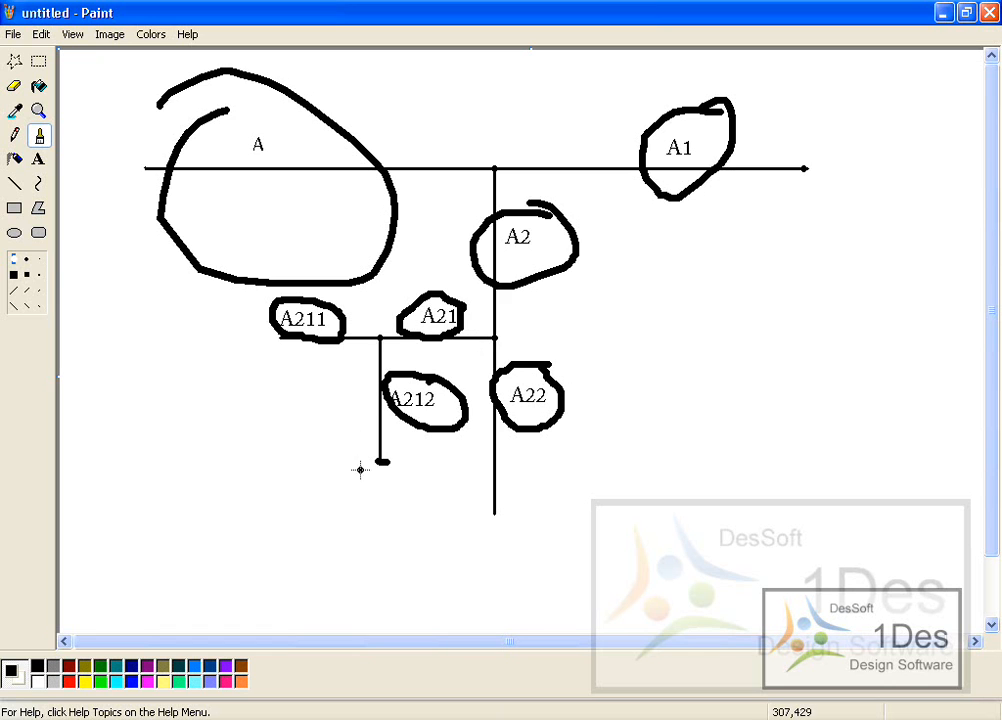
pyautogui.moveTo(386, 466)
pyautogui.mouseDown()
pyautogui.moveTo(376, 480)
pyautogui.moveTo(388, 466)
pyautogui.mouseUp()
pyautogui.click(805, 168)
pyautogui.moveTo(805, 168); pyautogui.dragTo(833, 152)
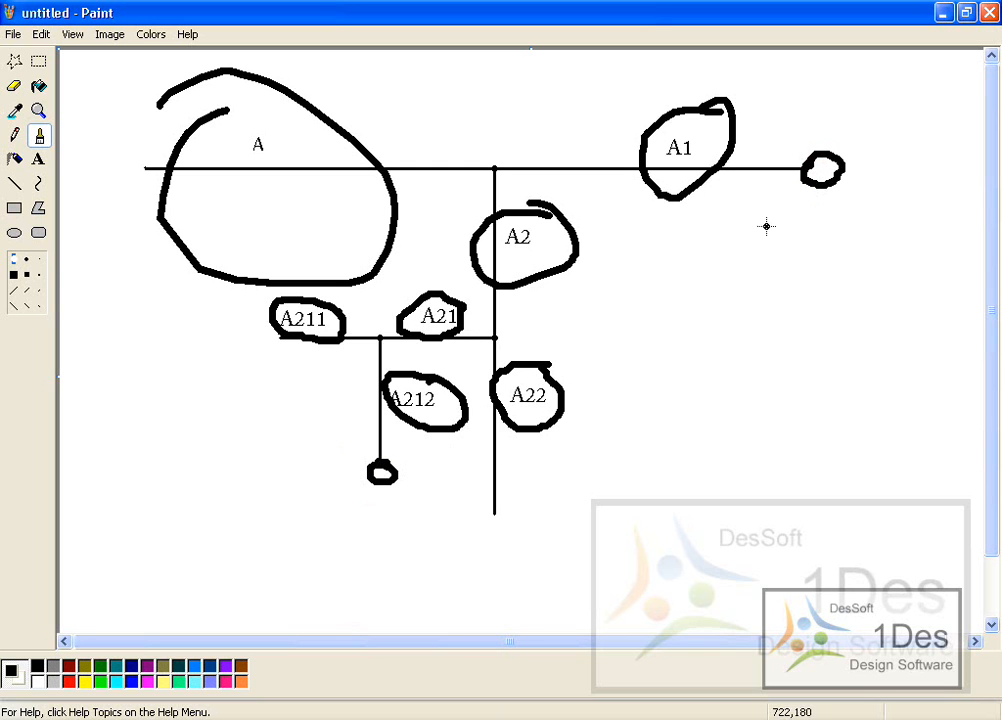
pyautogui.click(824, 171)
# - Switch back to FDes, add racks A2, A21 and A212 to the selected racks, and create a manual route over them
pyautogui.click(307, 718)
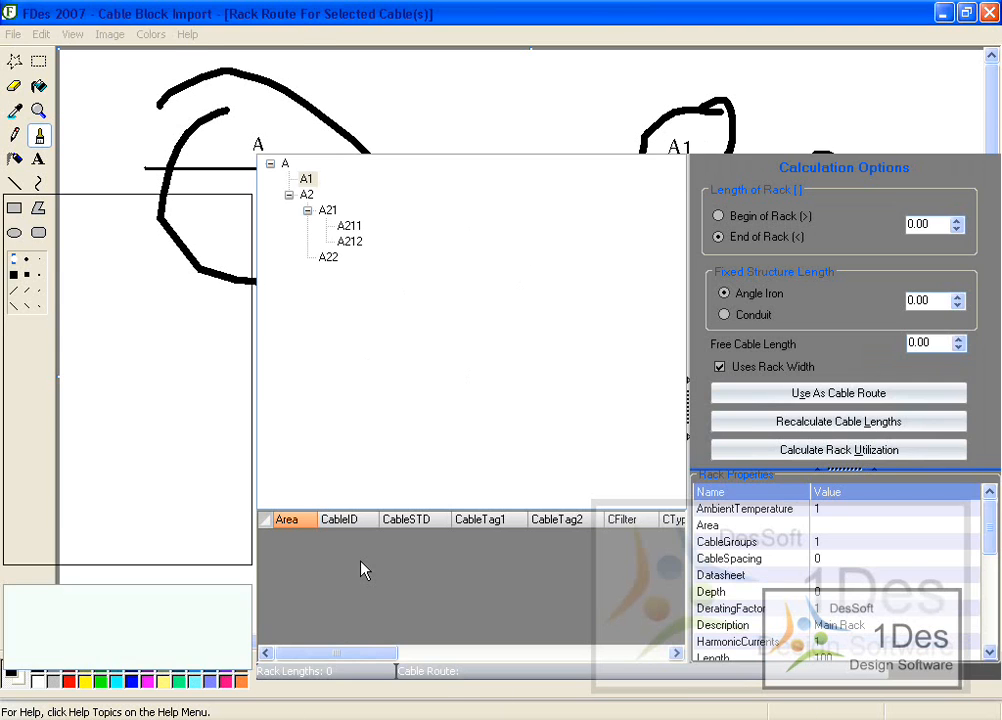
pyautogui.click(304, 195)
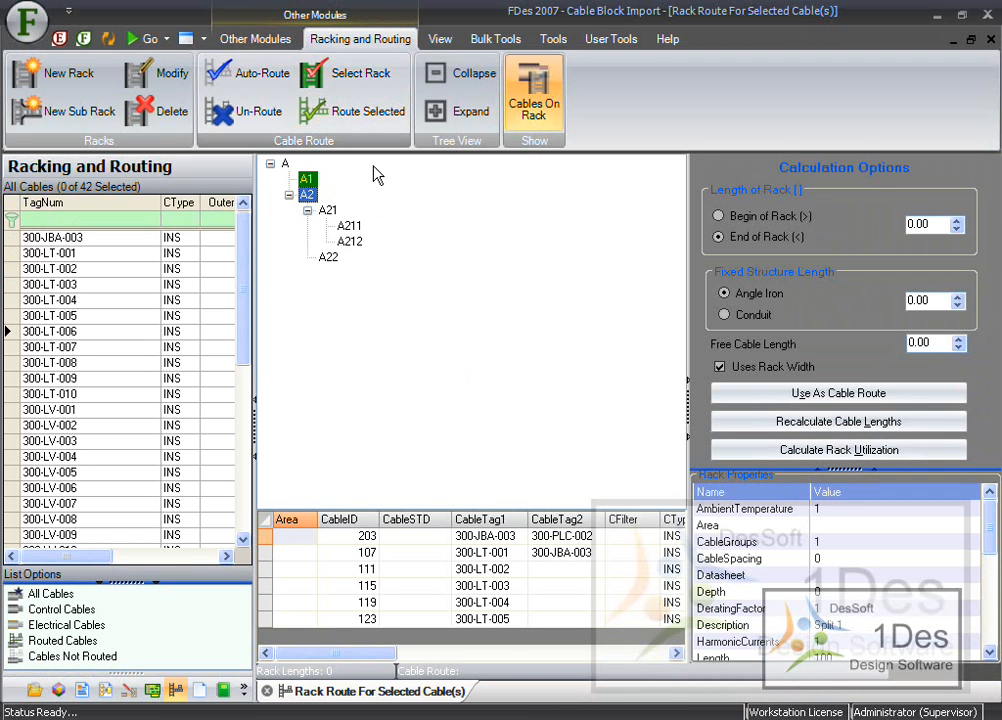
pyautogui.click(330, 211)
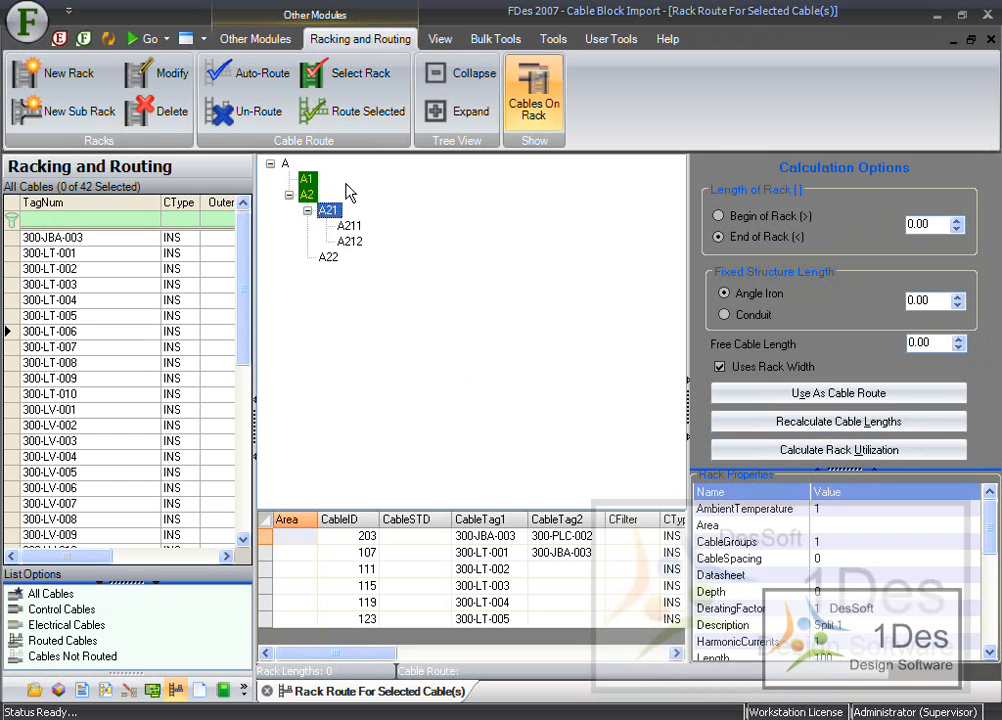
pyautogui.click(361, 69)
pyautogui.click(352, 242)
pyautogui.click(364, 75)
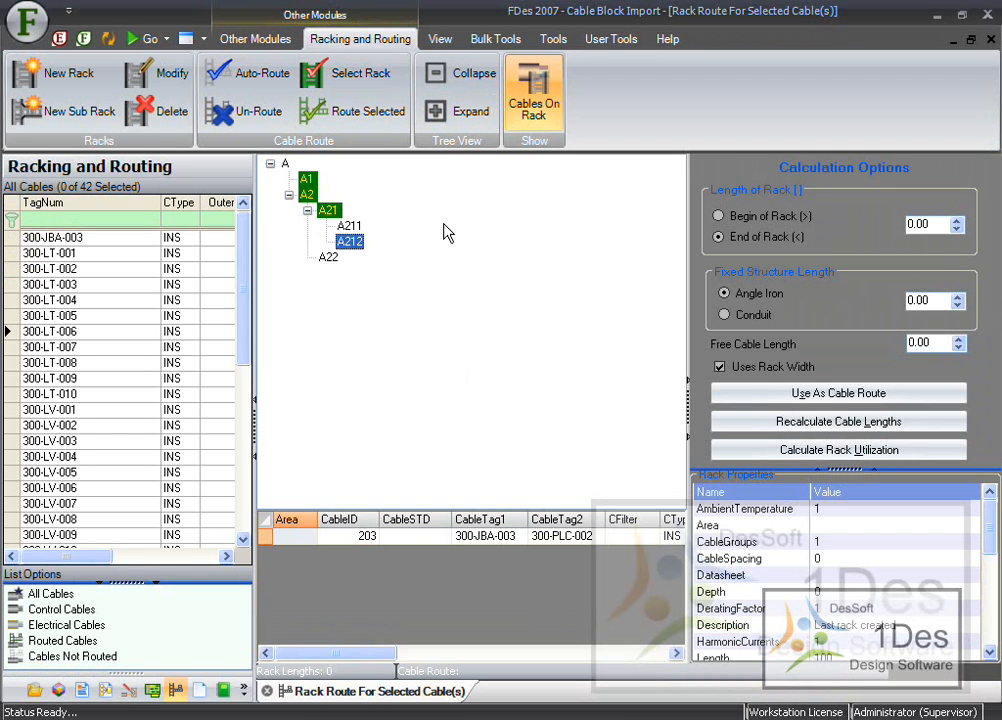
pyautogui.click(356, 113)
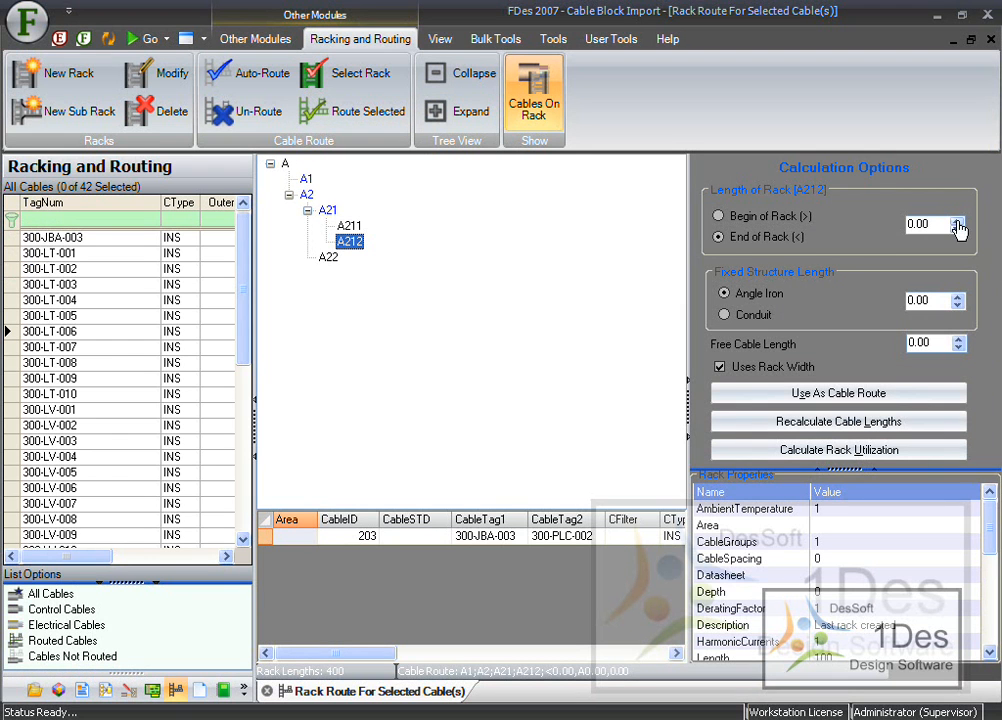
# - Set the manual route's length on rack A212 to 7.00, measured from the beginning of the rack
pyautogui.click(803, 217)
pyautogui.click(957, 219)
pyautogui.click(957, 219)
pyautogui.click(957, 222)
# - Add a 2.00 conduit length and a 1.00 free cable length, and apply the selection as the cable route
pyautogui.click(724, 314)
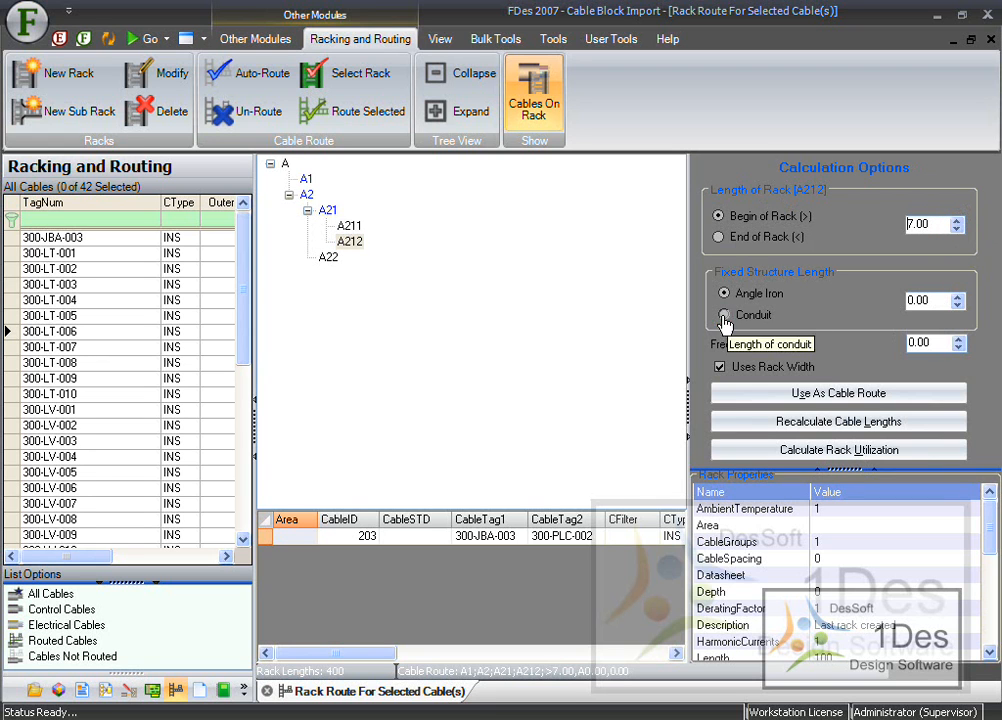
pyautogui.click(925, 300)
pyautogui.click(957, 296)
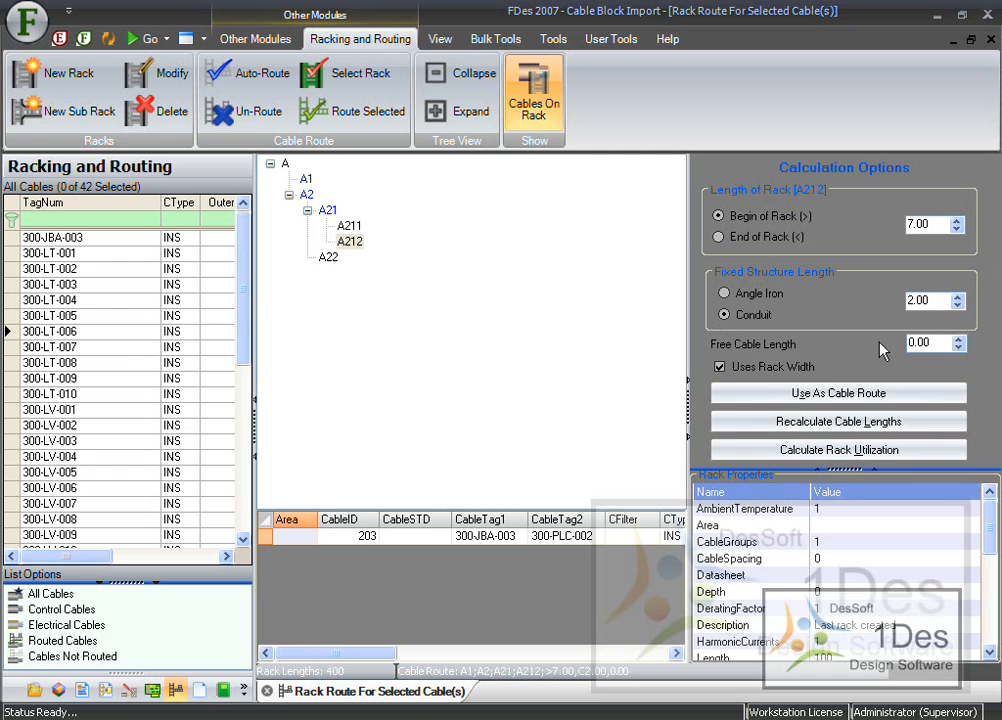
pyautogui.click(958, 339)
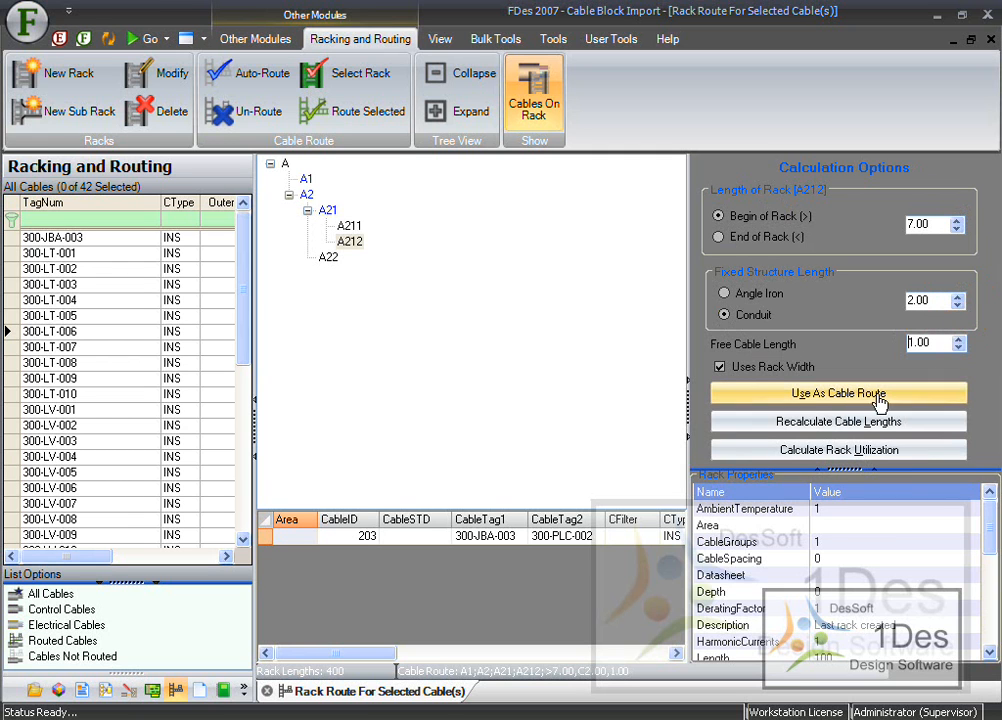
pyautogui.click(812, 395)
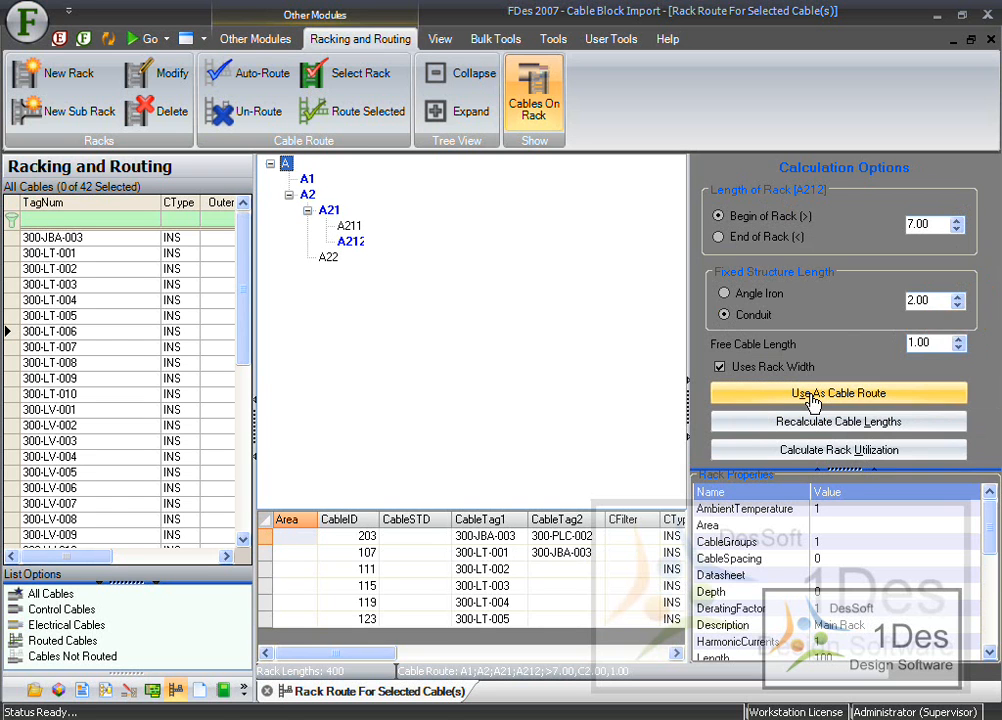
# - Check which cables run on racks A22 and A212, and examine the lengths of those on A212
pyautogui.click(32, 334)
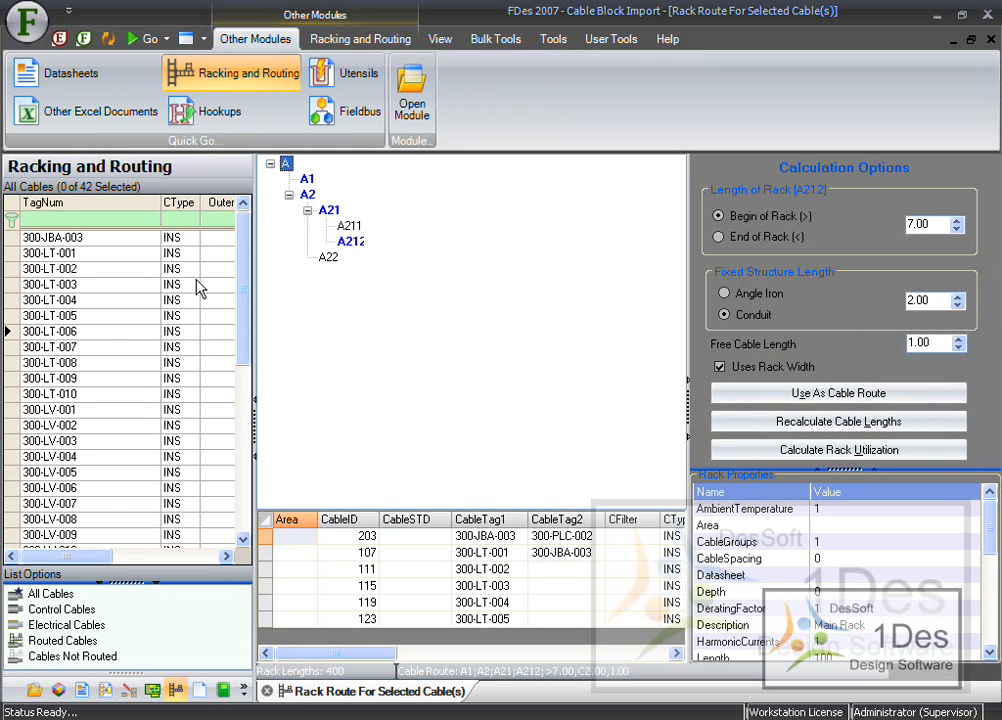
pyautogui.click(338, 198)
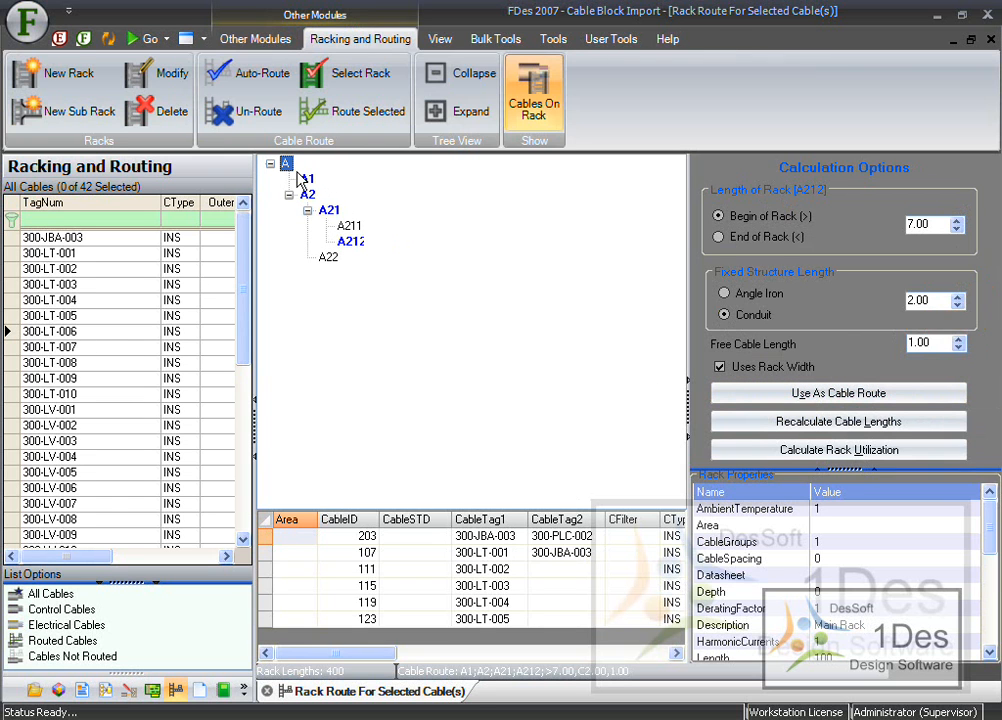
pyautogui.click(327, 258)
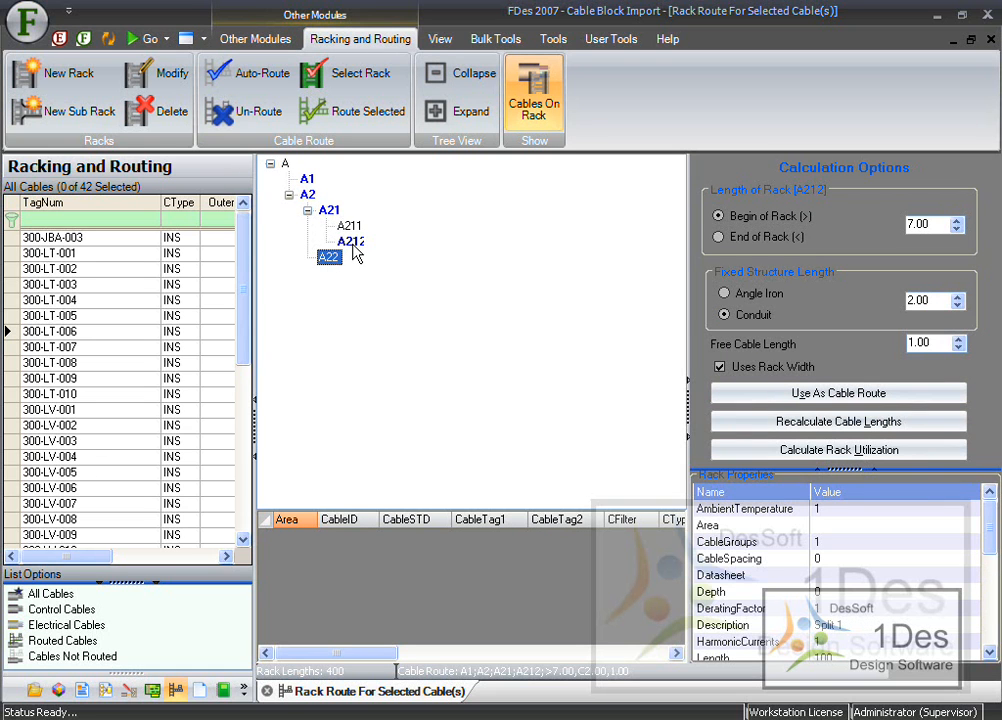
pyautogui.click(350, 242)
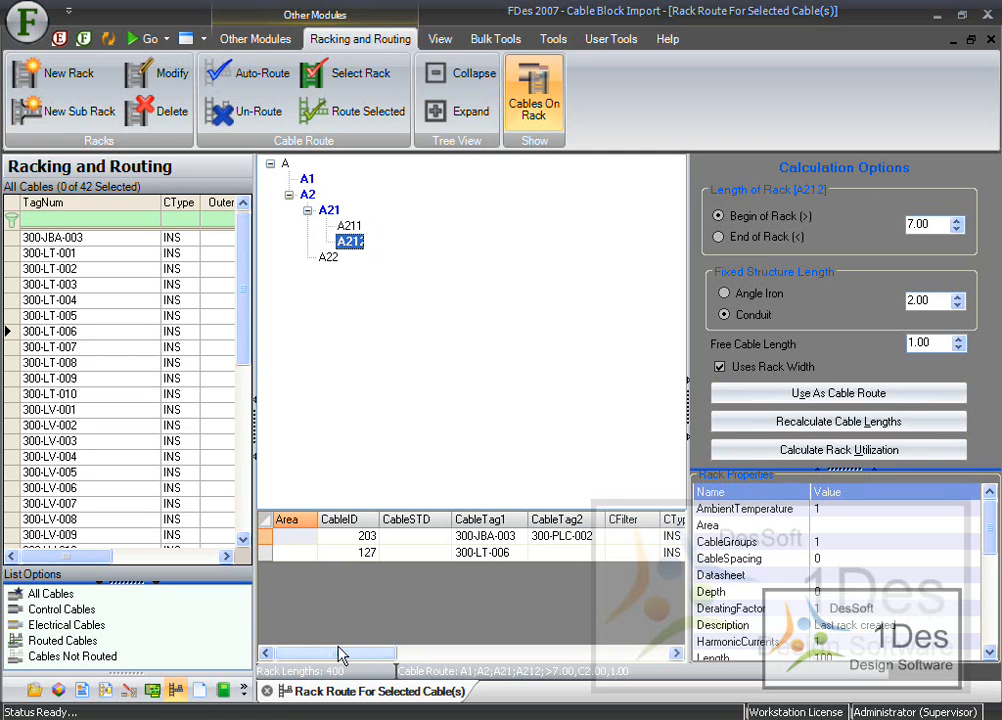
pyautogui.moveTo(340, 653); pyautogui.dragTo(360, 651)
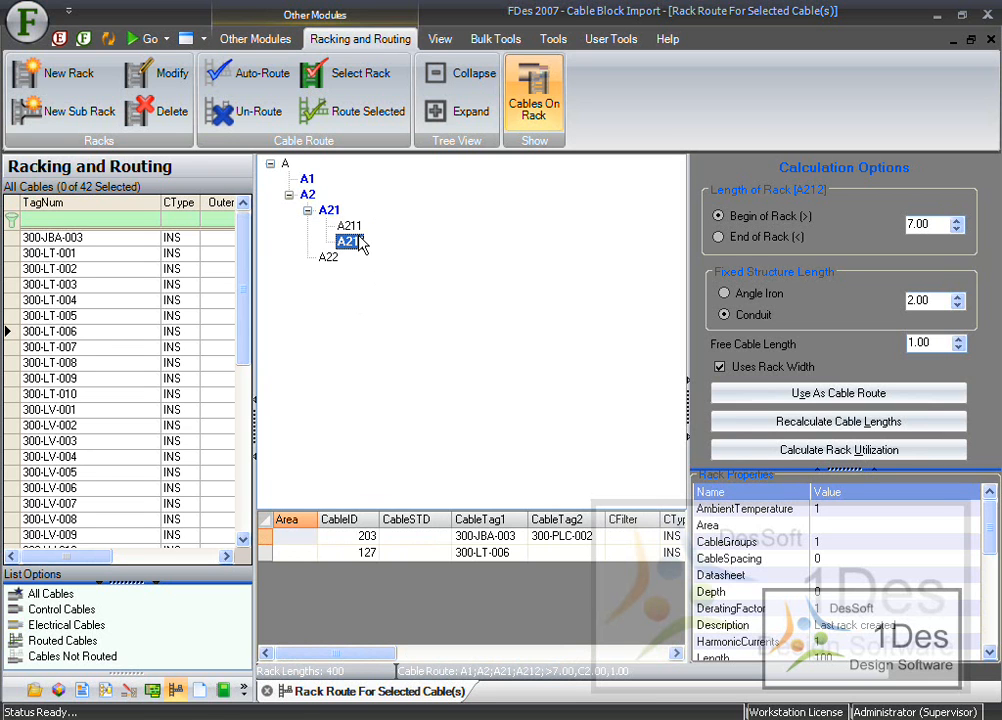
# - Modify rack A21 to a length of 50
pyautogui.click(329, 210)
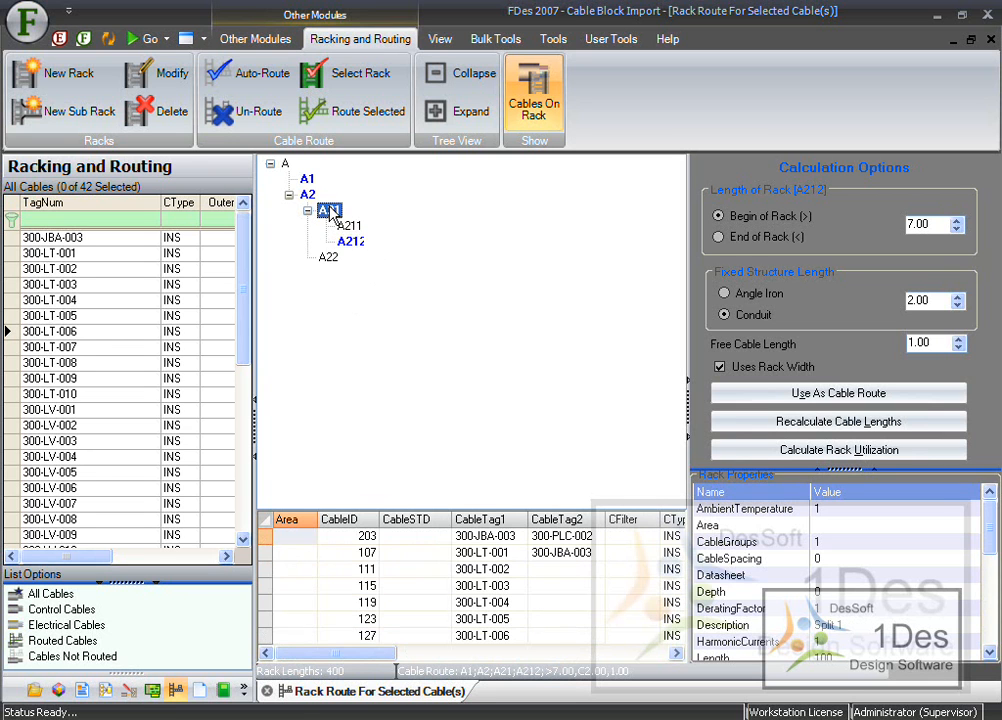
pyautogui.rightClick(333, 214)
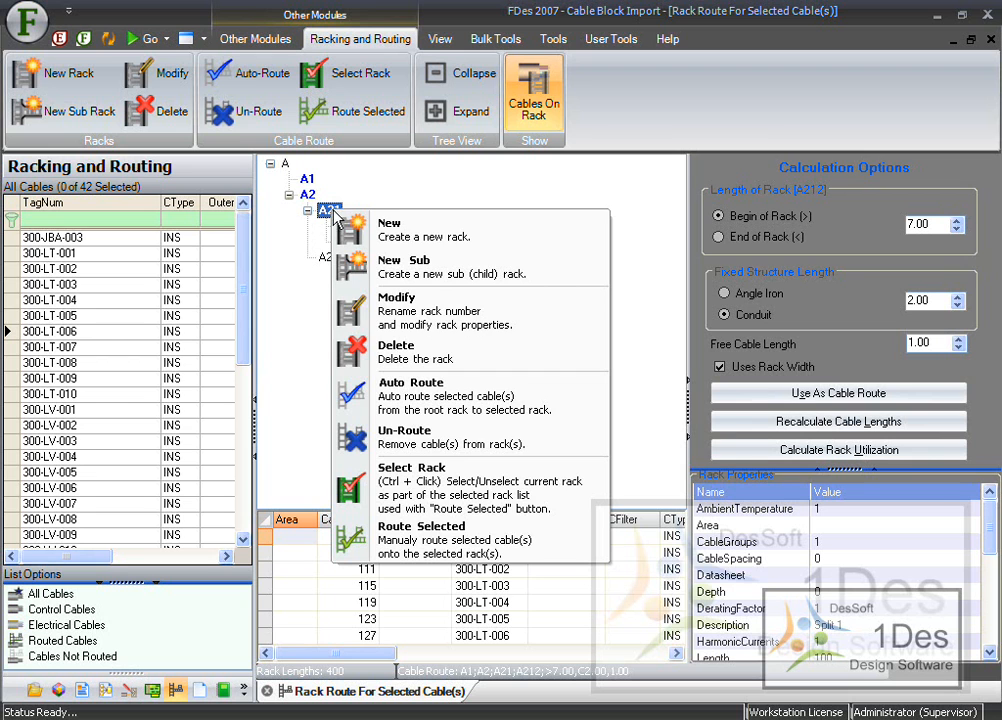
pyautogui.click(428, 320)
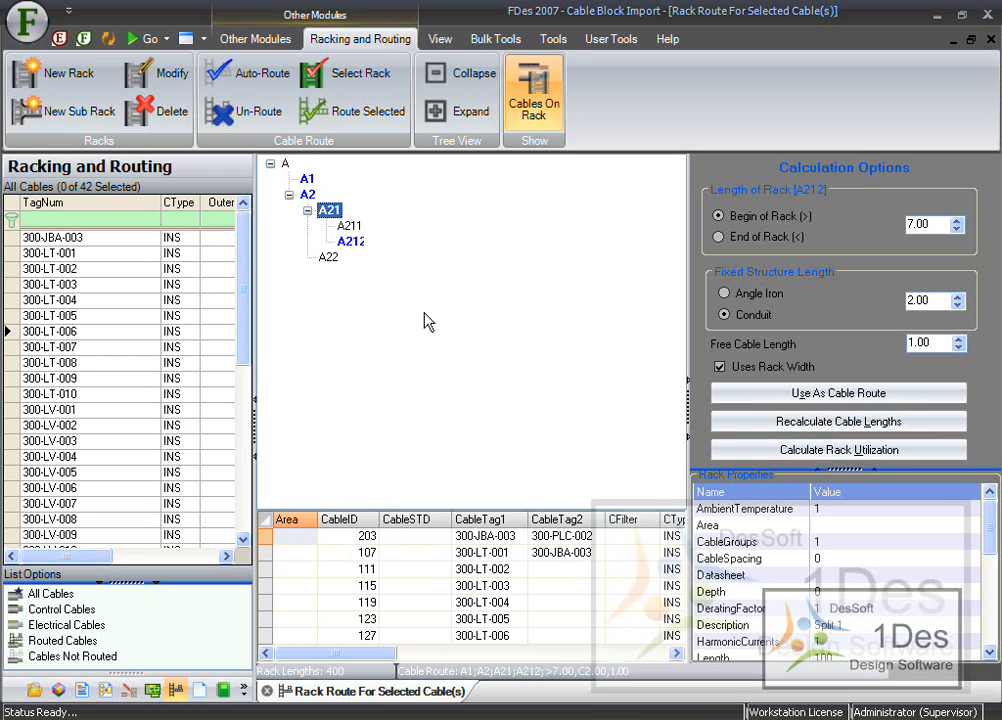
pyautogui.doubleClick(142, 433)
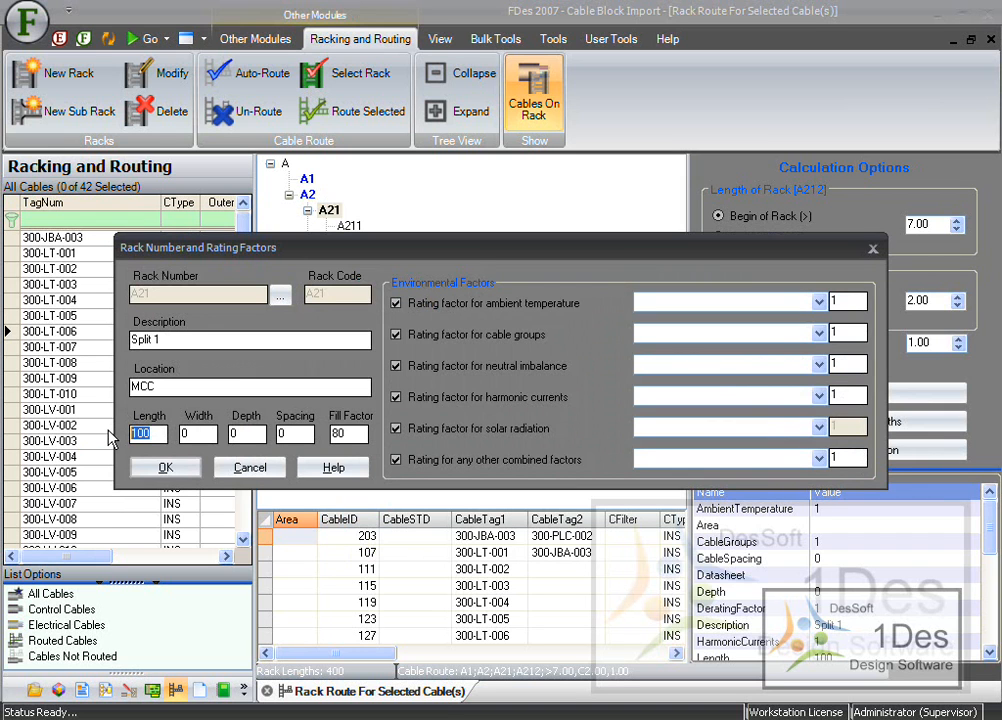
pyautogui.write('50')
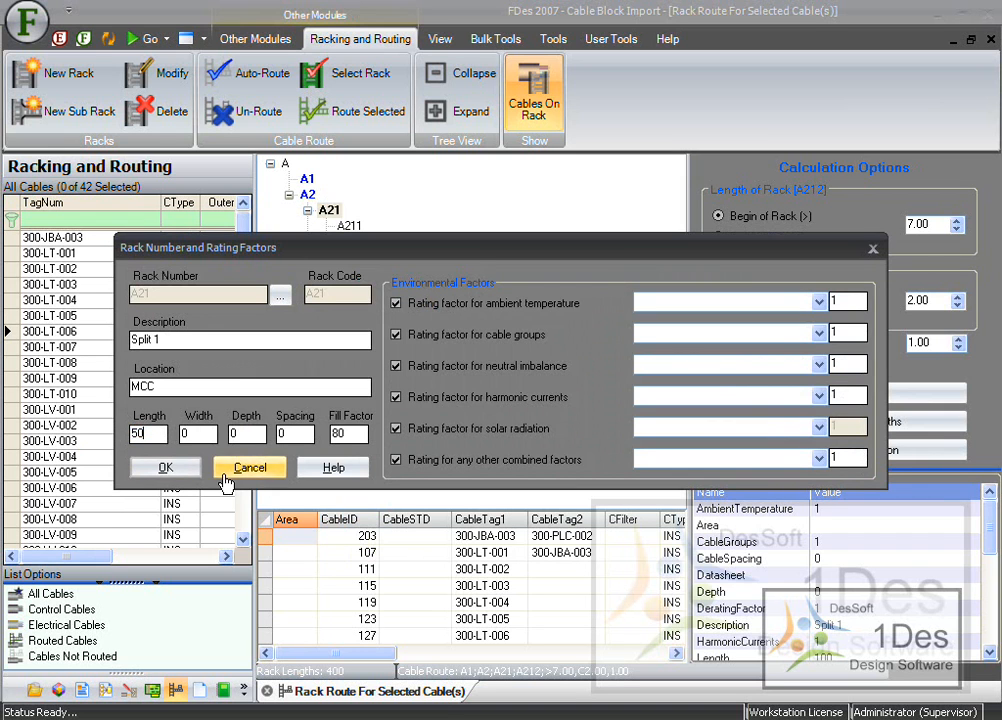
pyautogui.click(181, 471)
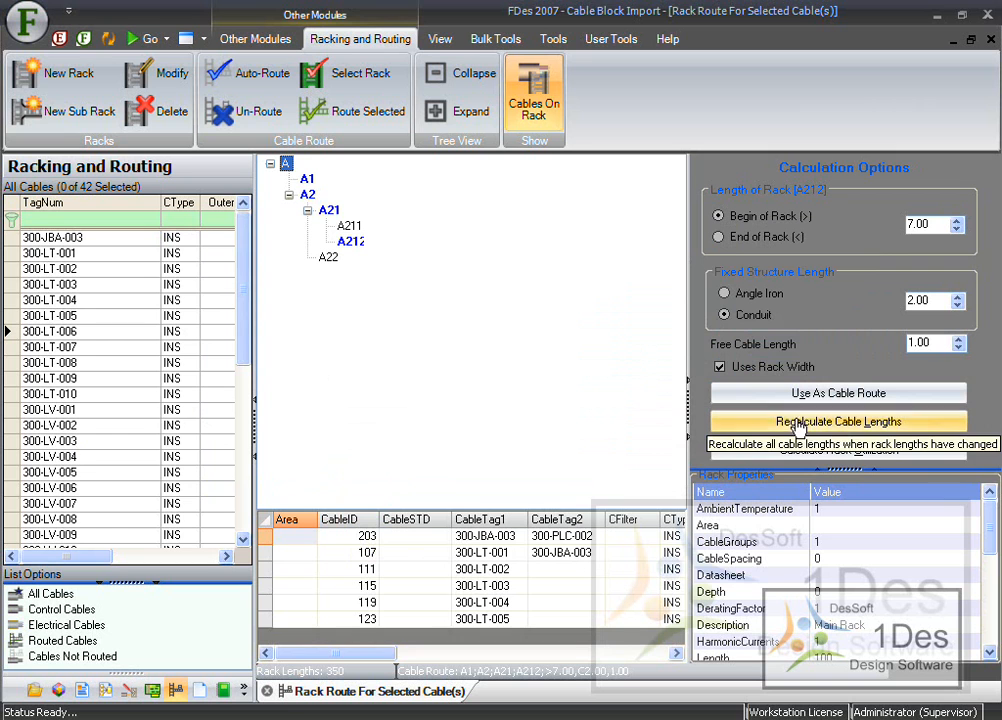
# - Recalculate all cable lengths and check the lengths of the cables on rack A212
pyautogui.click(890, 422)
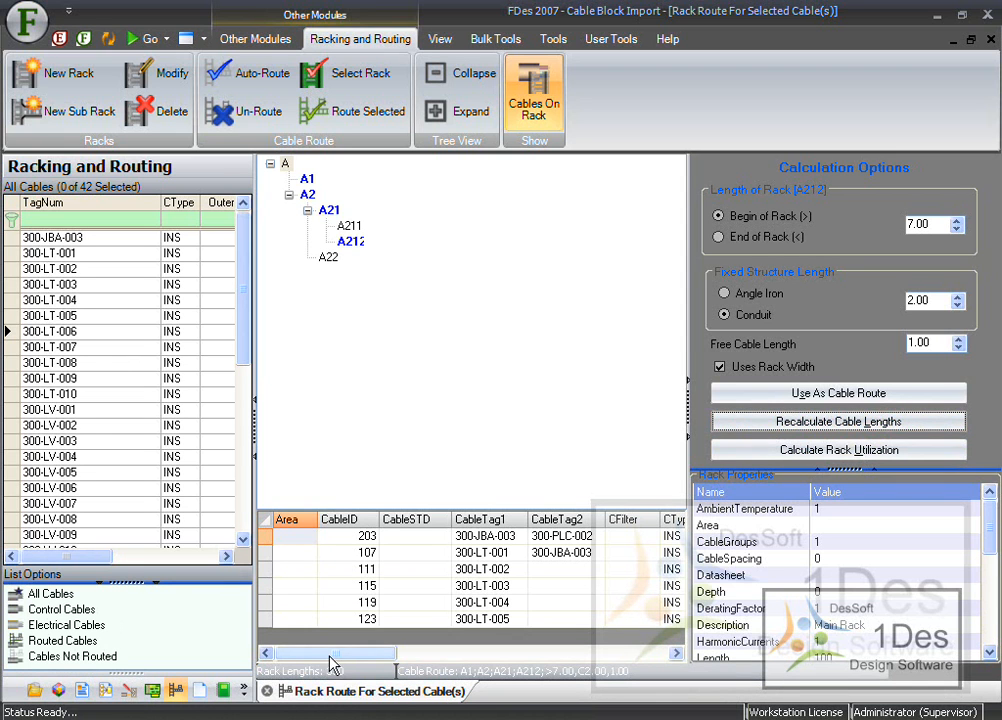
pyautogui.click(350, 242)
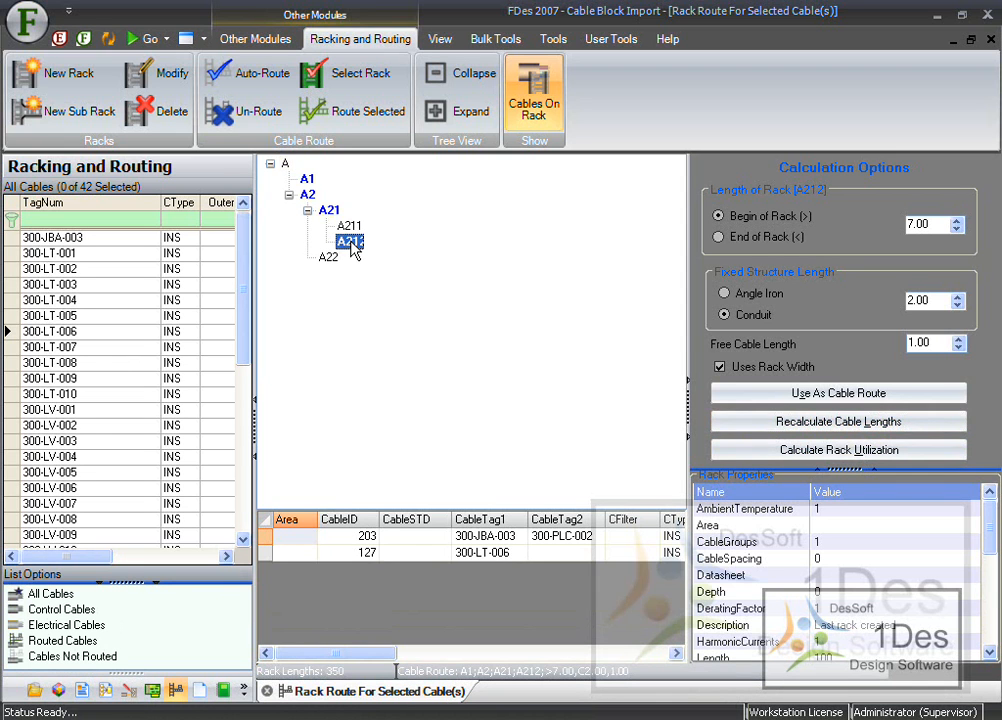
pyautogui.moveTo(335, 655); pyautogui.dragTo(515, 672)
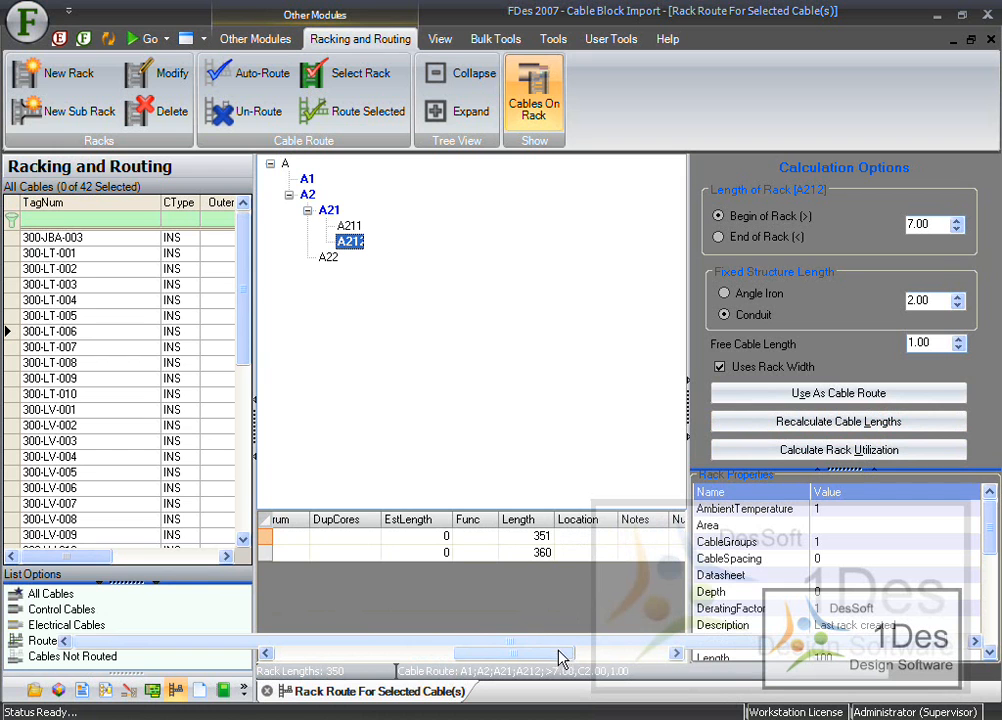
pyautogui.moveTo(559, 654); pyautogui.dragTo(331, 660)
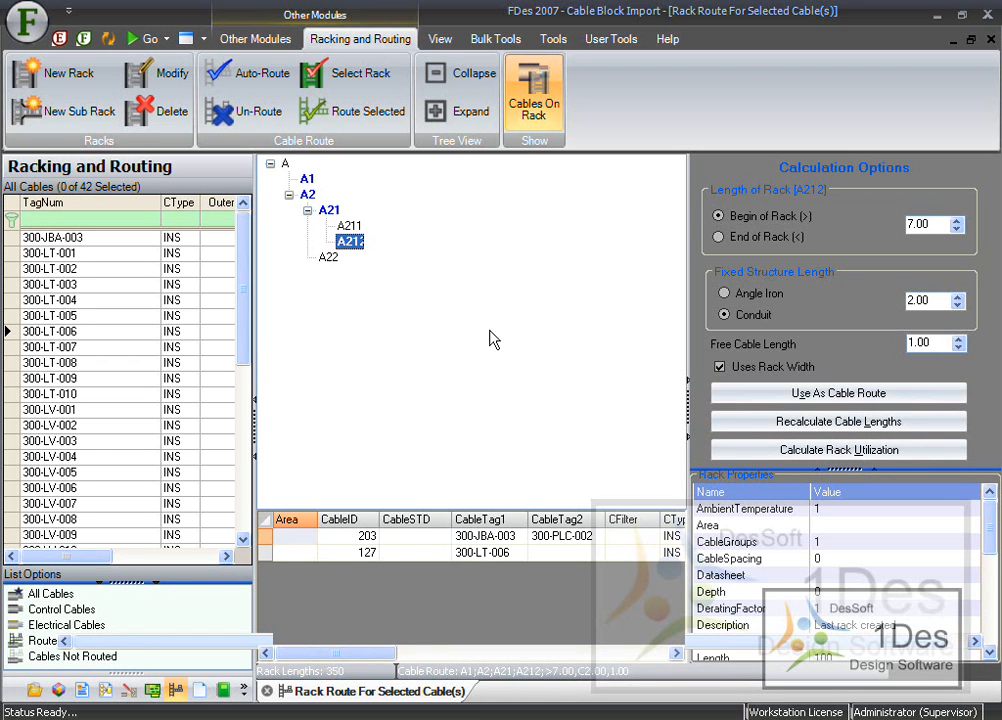